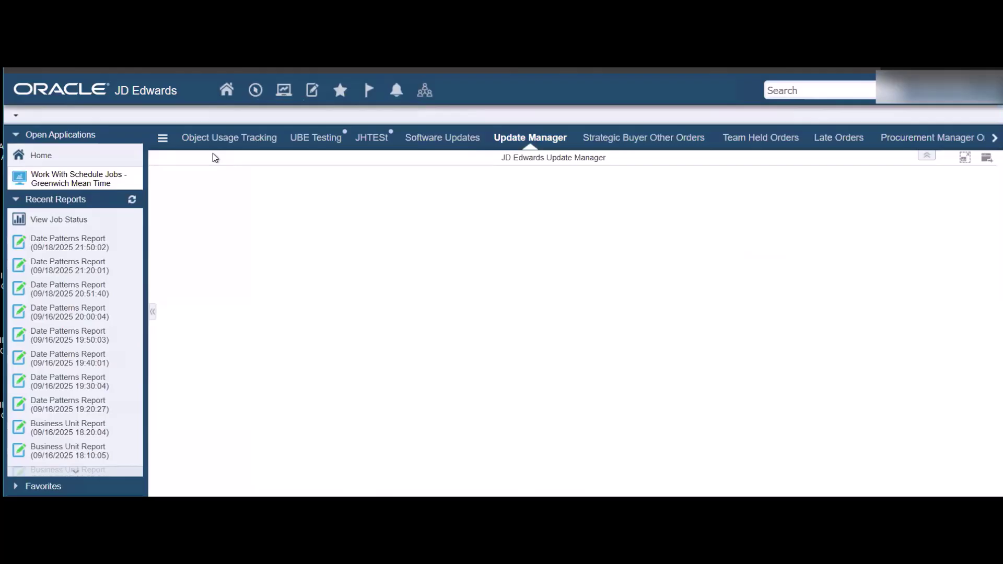
List the interactive versions of application P91300W.
click(256, 90)
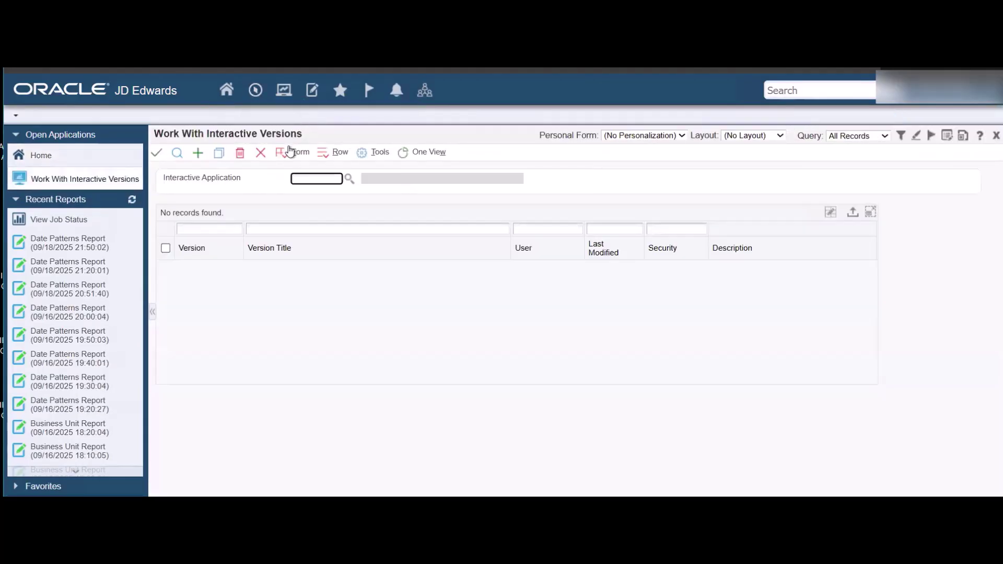
text(p91300)
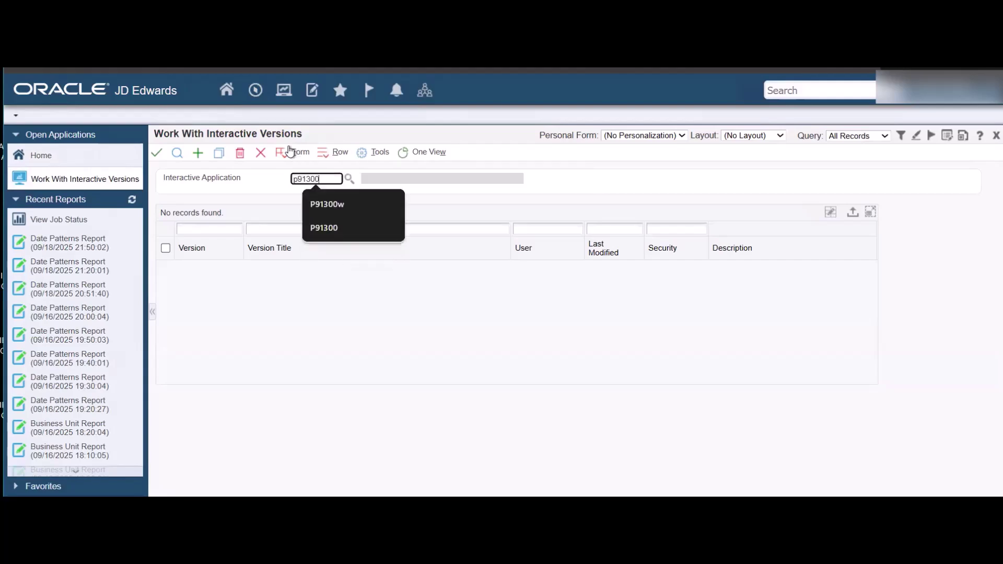
text(w)
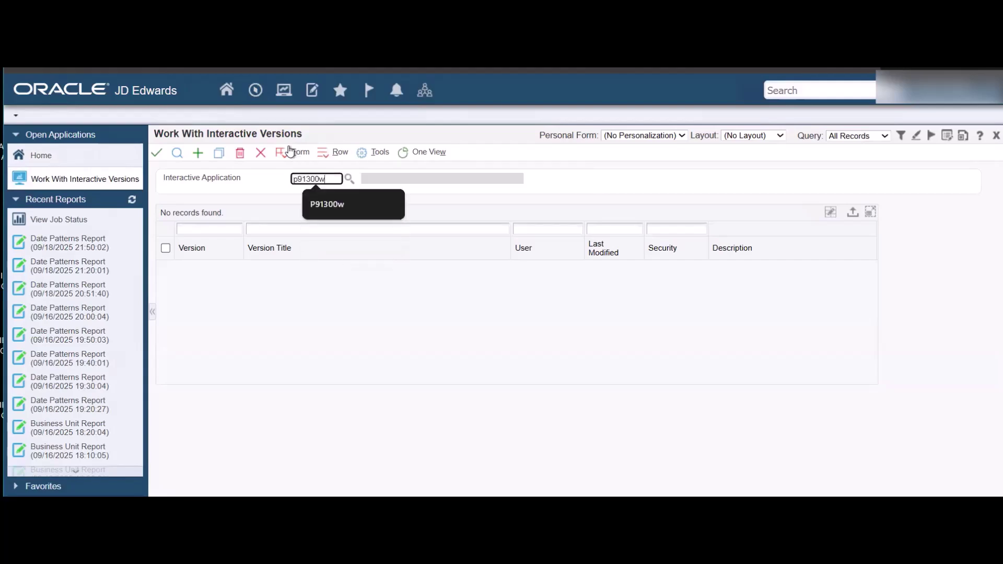
click(349, 178)
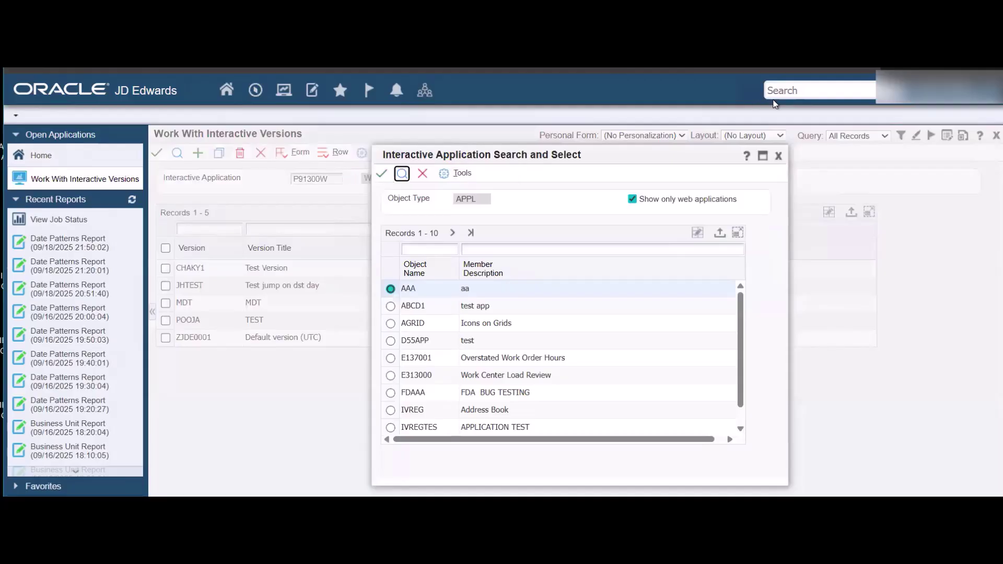
click(779, 157)
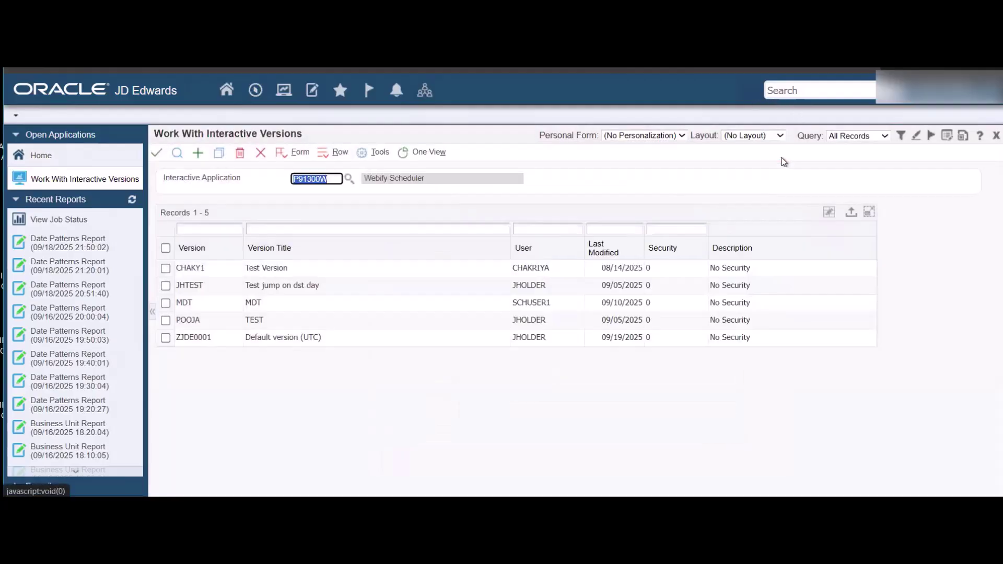
Add version IST titled 'India Standard Time', fixing the title's capitalisation.
click(198, 154)
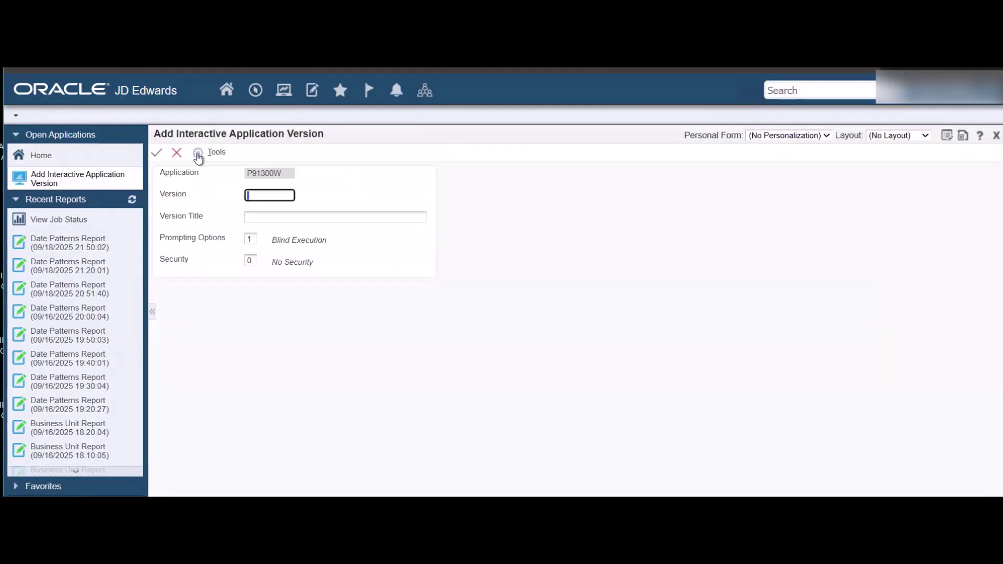
text(IST)
key(Tab)
text(India)
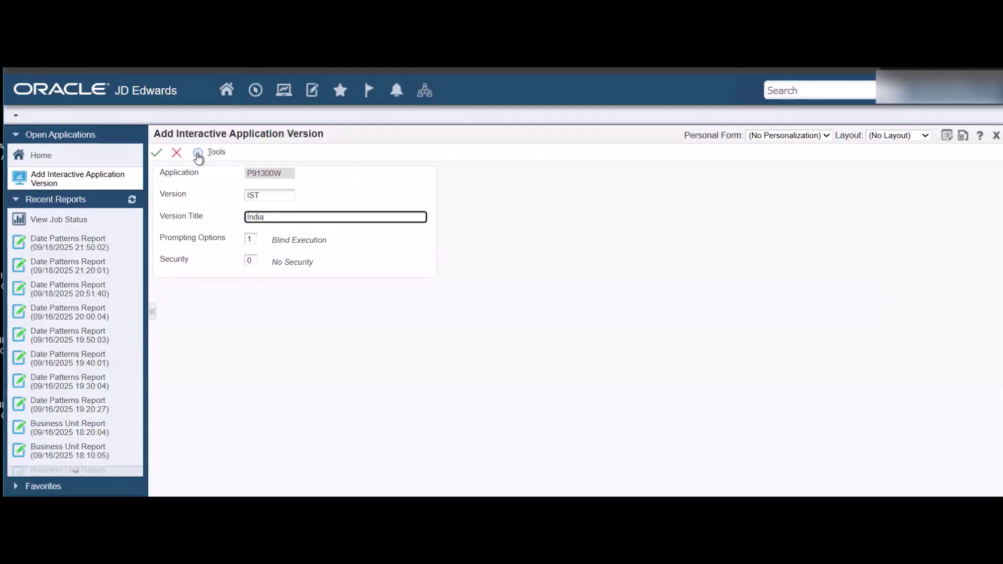
text( STandard Time)
click(273, 217)
key(BackSpace)
text(t)
Save the new IST version and bring up its processing options.
click(157, 152)
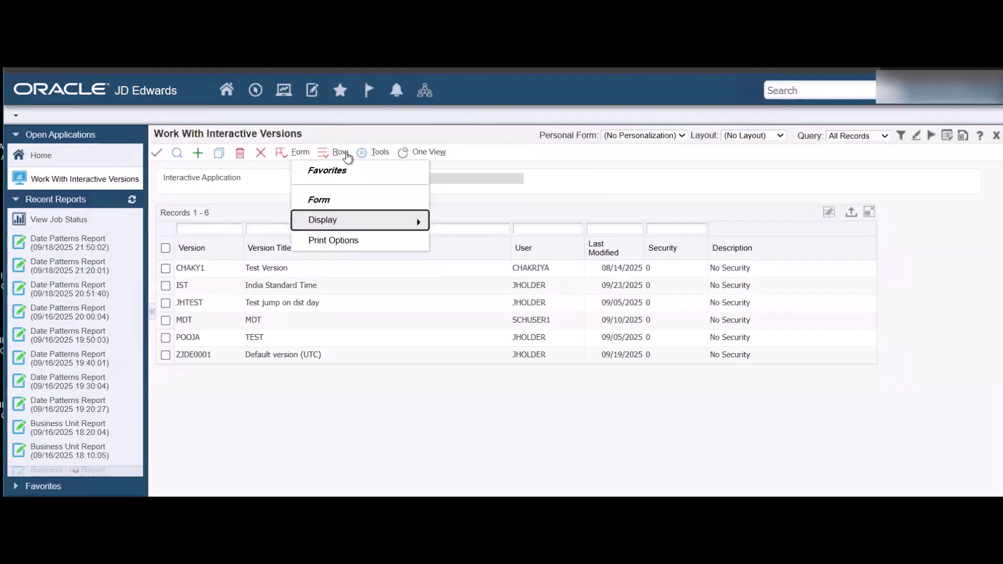
mouse_move(347, 155)
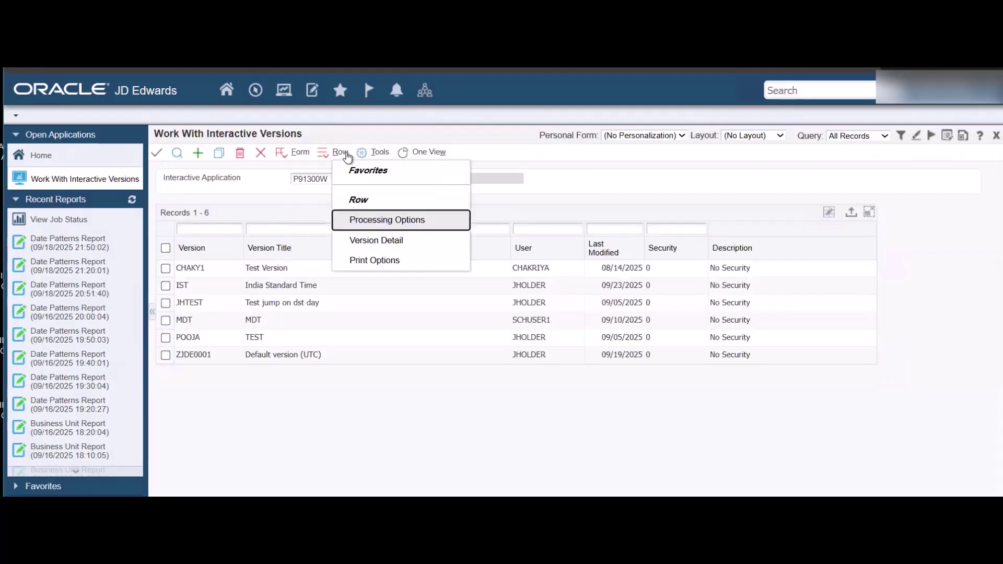
click(374, 222)
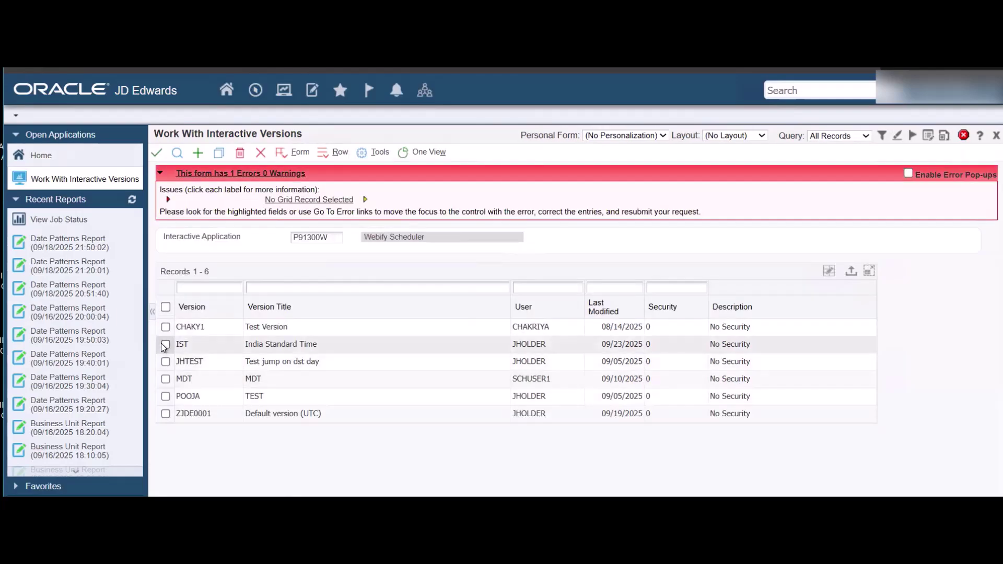
click(165, 344)
mouse_move(335, 153)
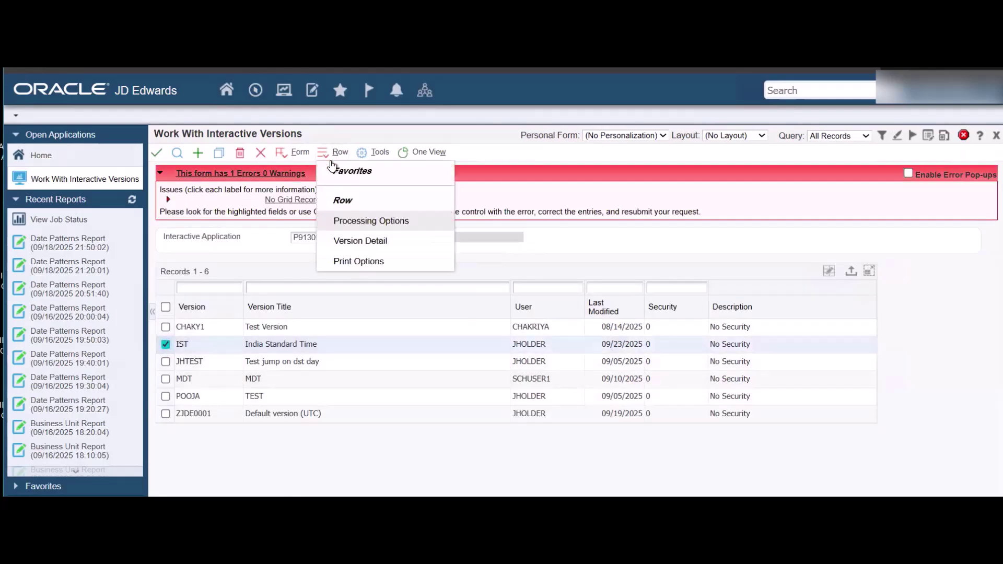
click(371, 223)
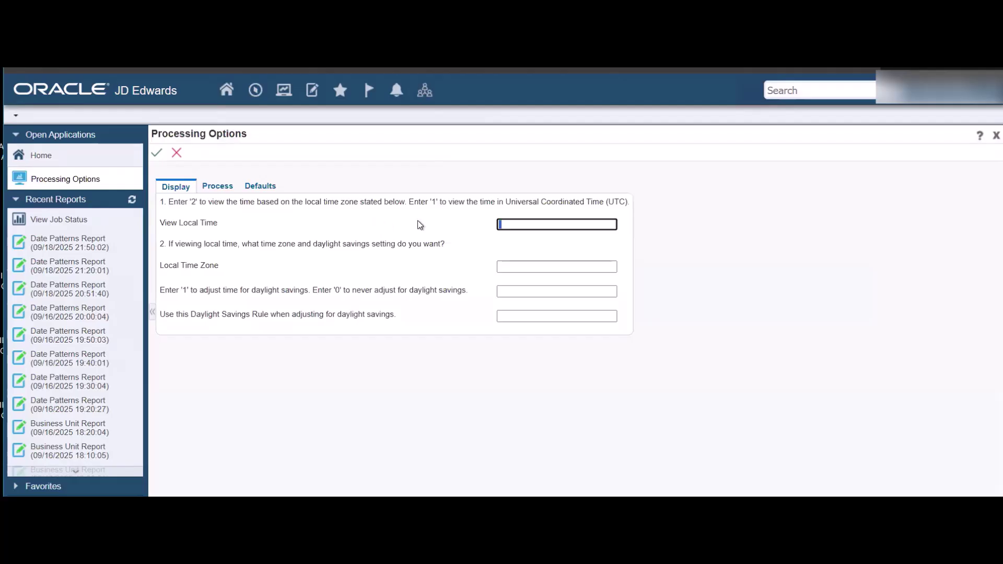
On Display, enter 2, time zone 14 (Bombay, Calcutta, Madras) and daylight savings 0.
text(2)
key(Tab)
click(622, 266)
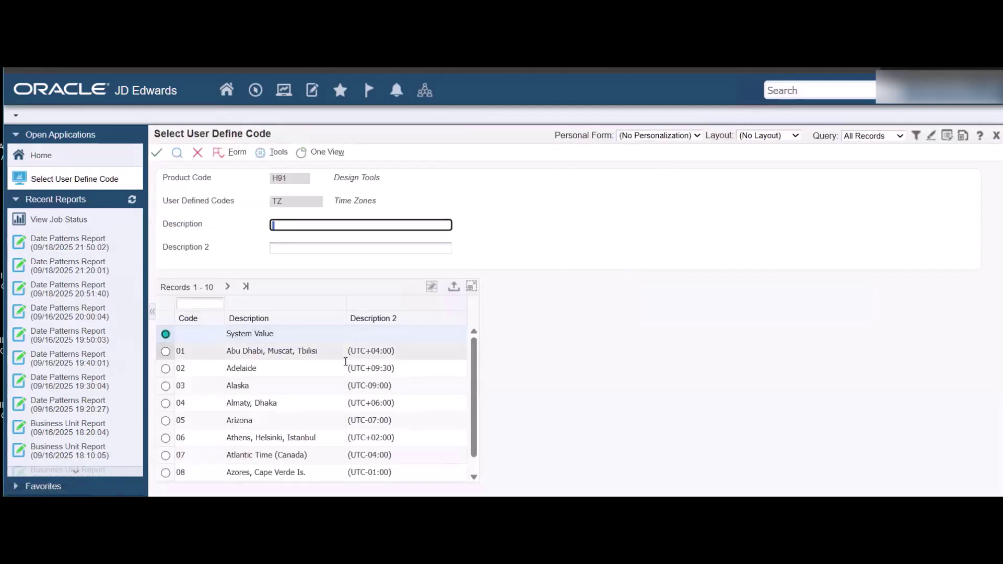
click(228, 288)
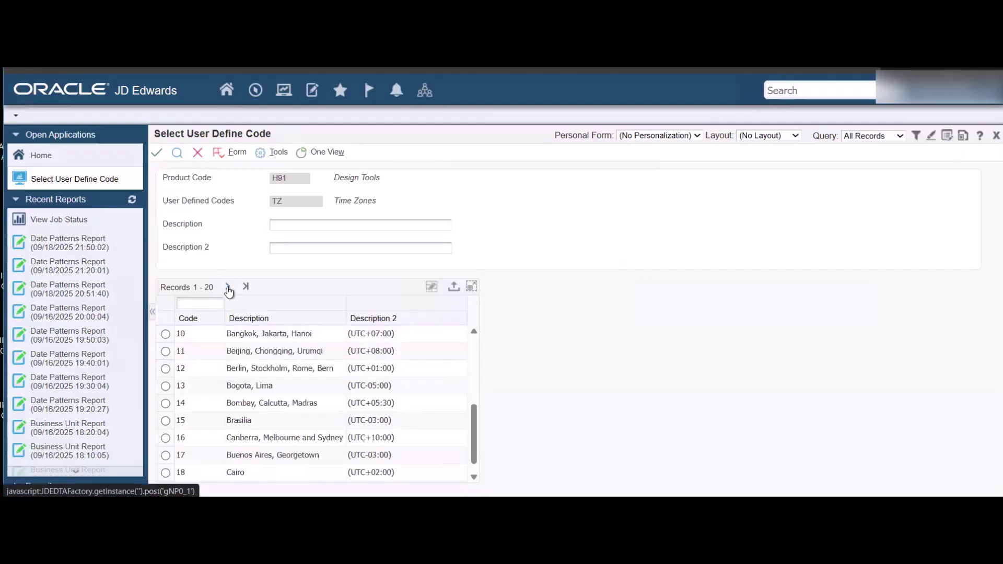
click(166, 404)
click(157, 153)
click(521, 294)
text(0)
key(Tab)
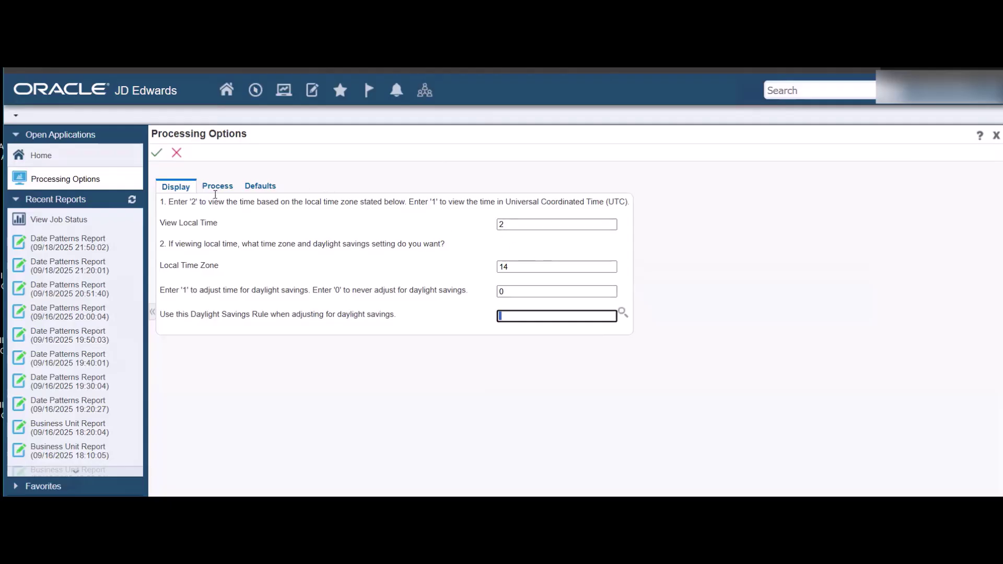
Set Process to 3 and Defaults to skip 1, re-submissions 3, occurrences 3, then save.
click(217, 186)
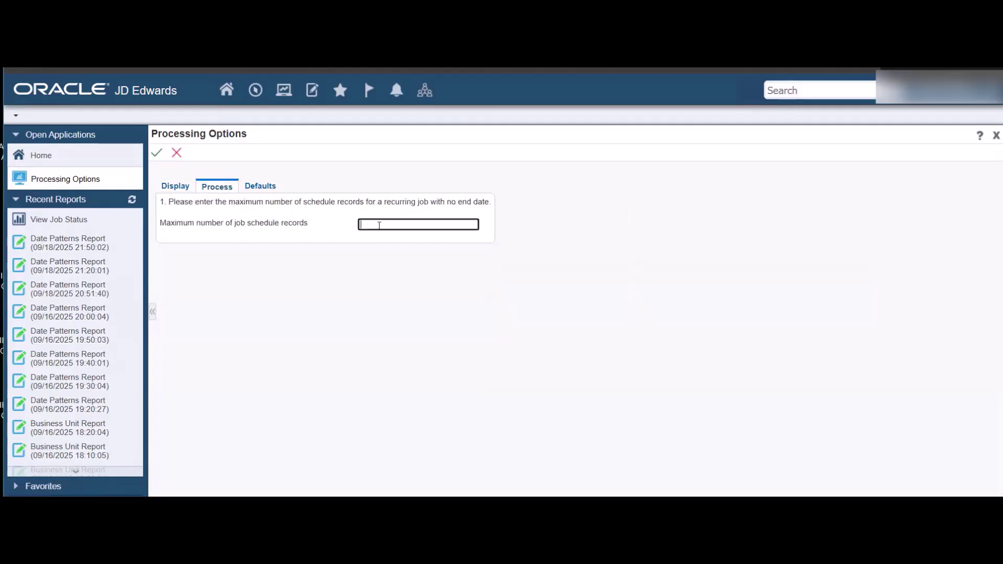
text(3)
click(260, 186)
click(502, 332)
text(1)
click(483, 310)
text(3)
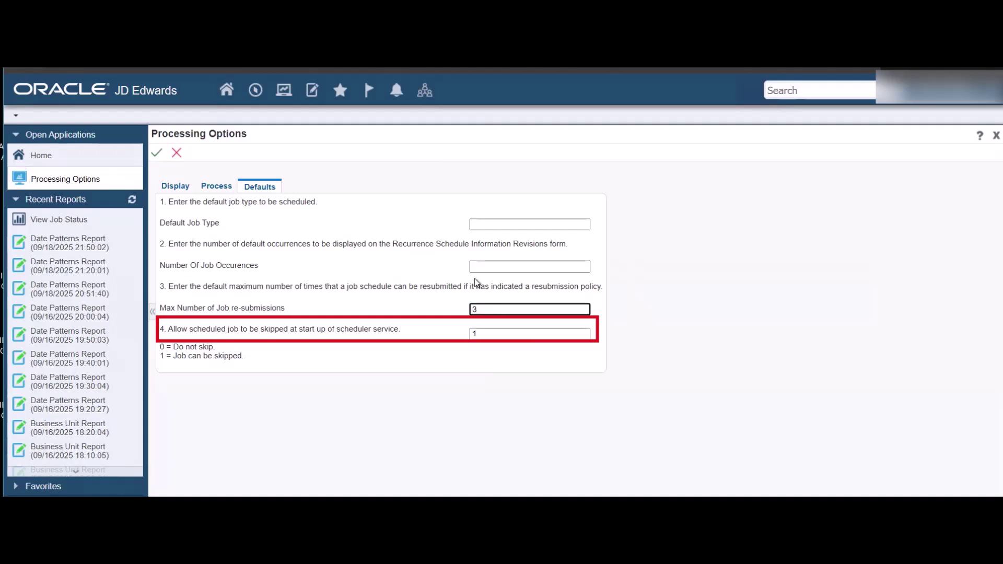
click(483, 267)
text(3)
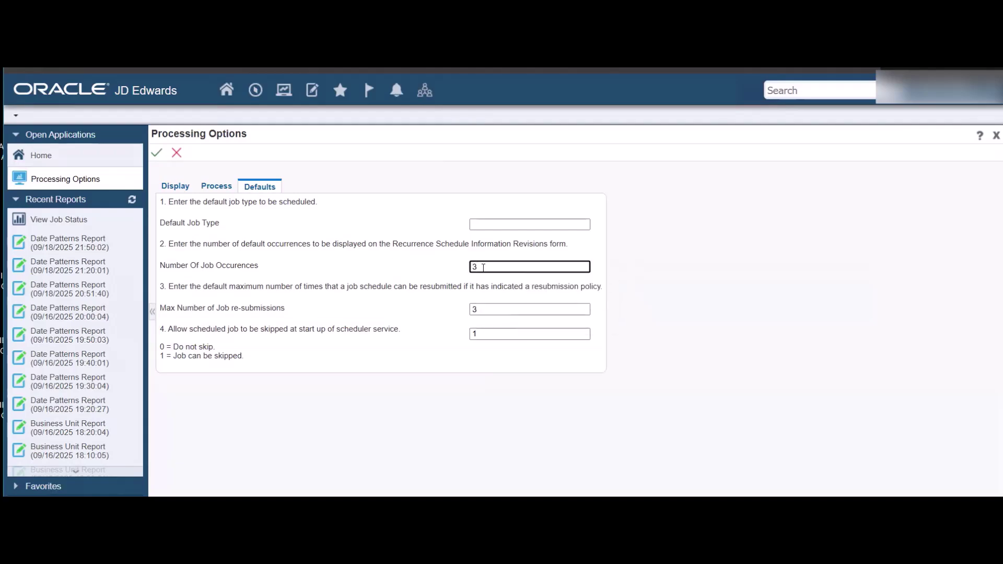
click(156, 153)
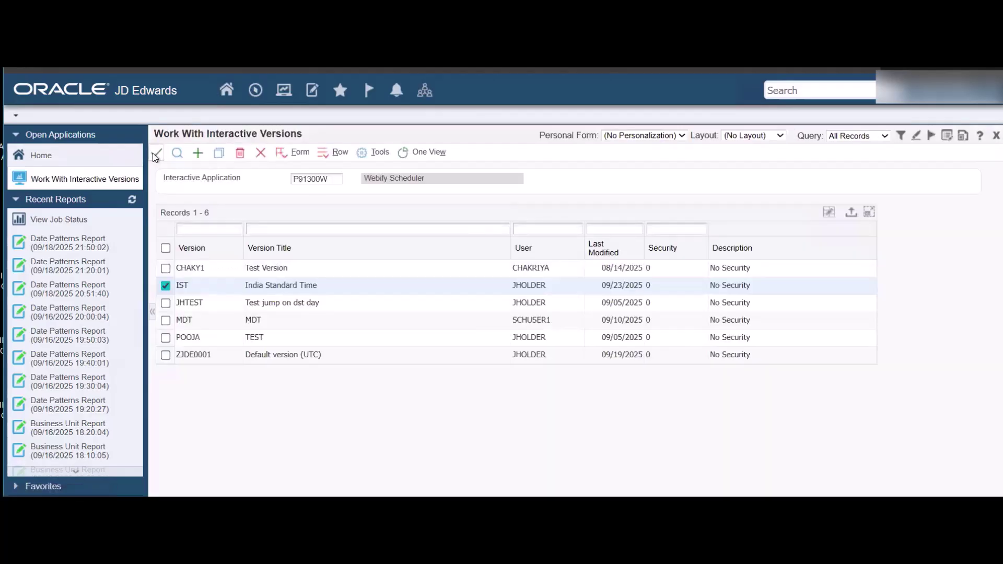
Launch the scheduler's IST version via fast path P91300w|IST and add a new job.
click(157, 153)
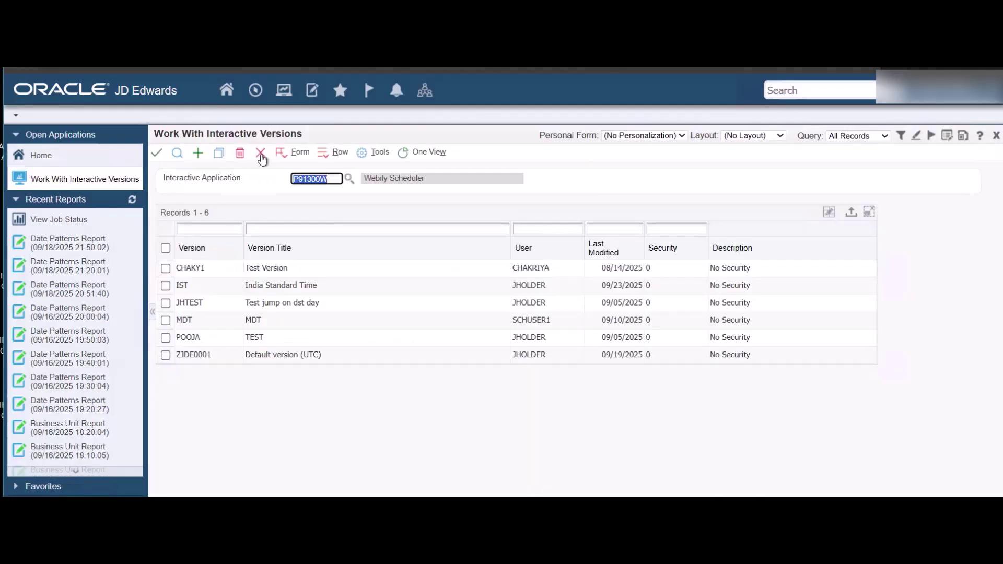
click(260, 155)
click(255, 92)
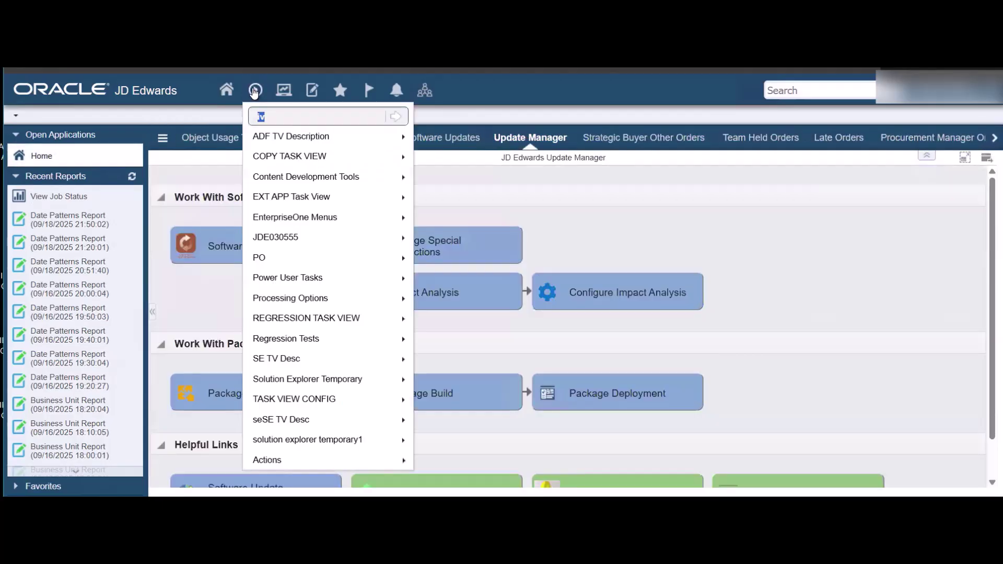
text(P91300)
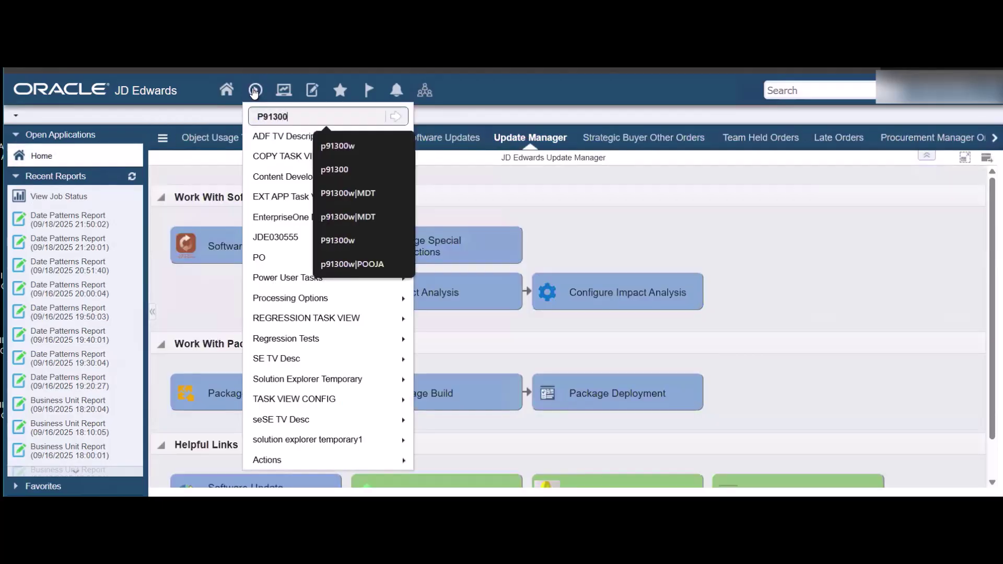
text(w|IST)
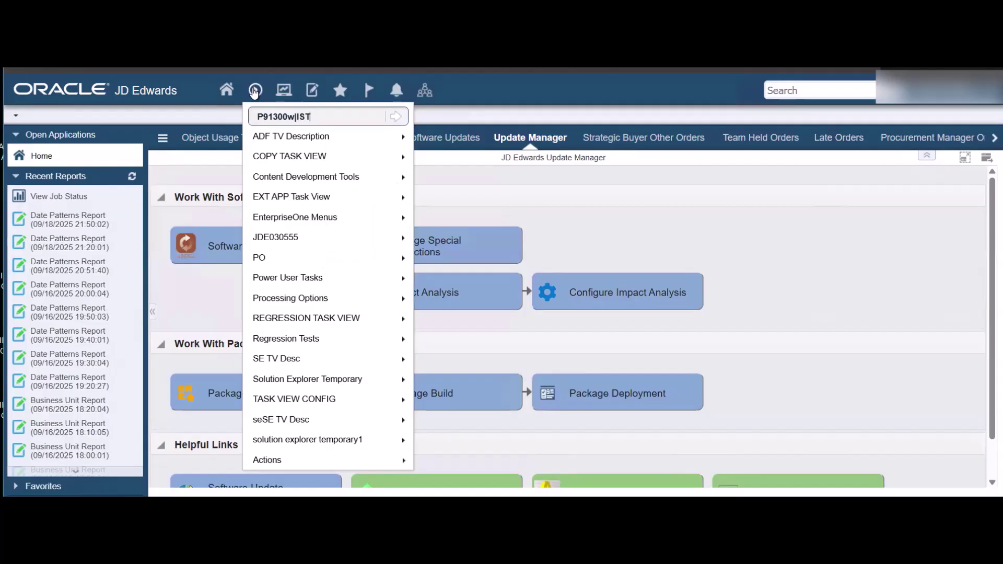
key(Return)
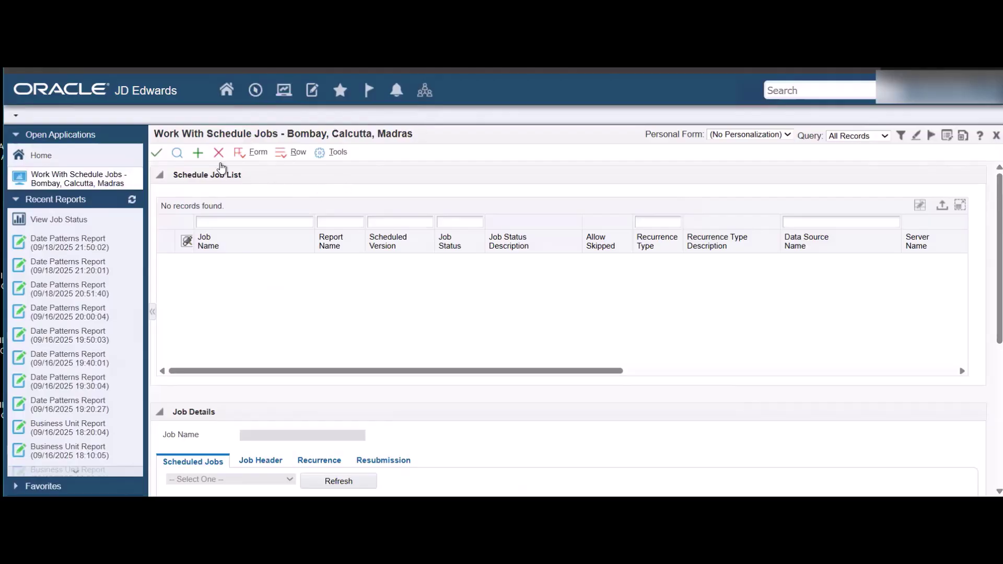
click(198, 153)
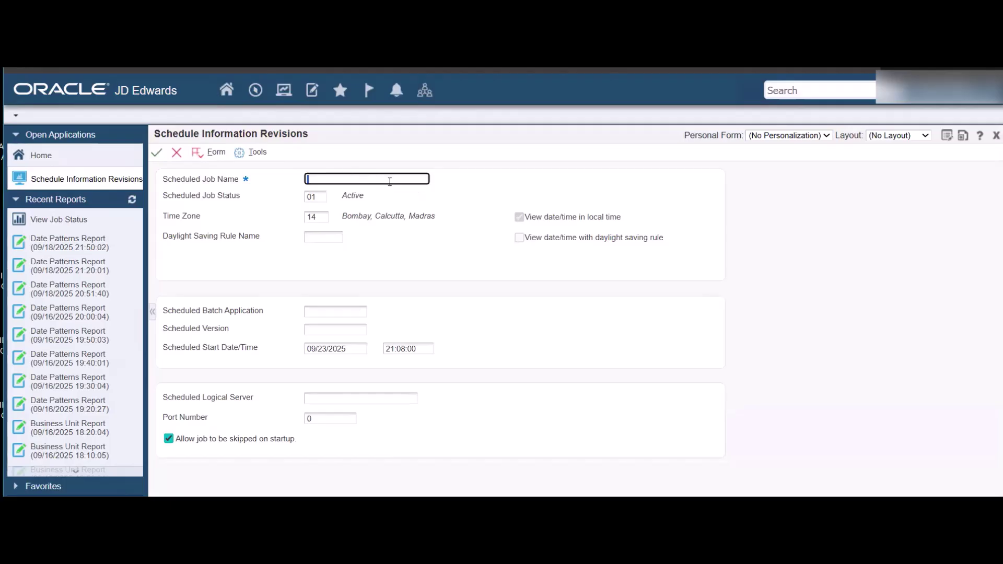
Name the job DEMO_BYDAY and target batch application R0008P version XJDE0001.
text(DEMO_BYDAY)
key(Tab)
key(Tab)
key(Tab)
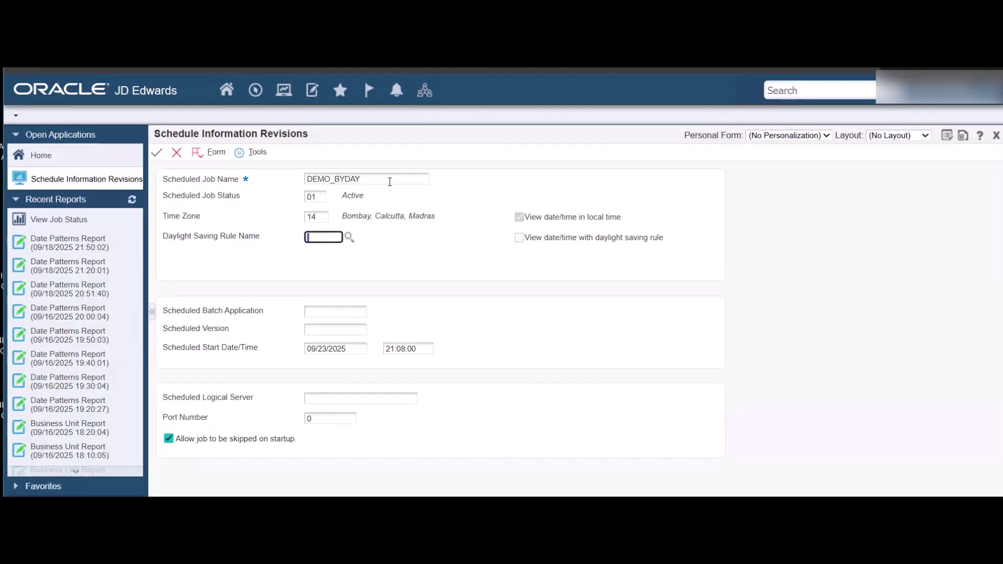
click(344, 313)
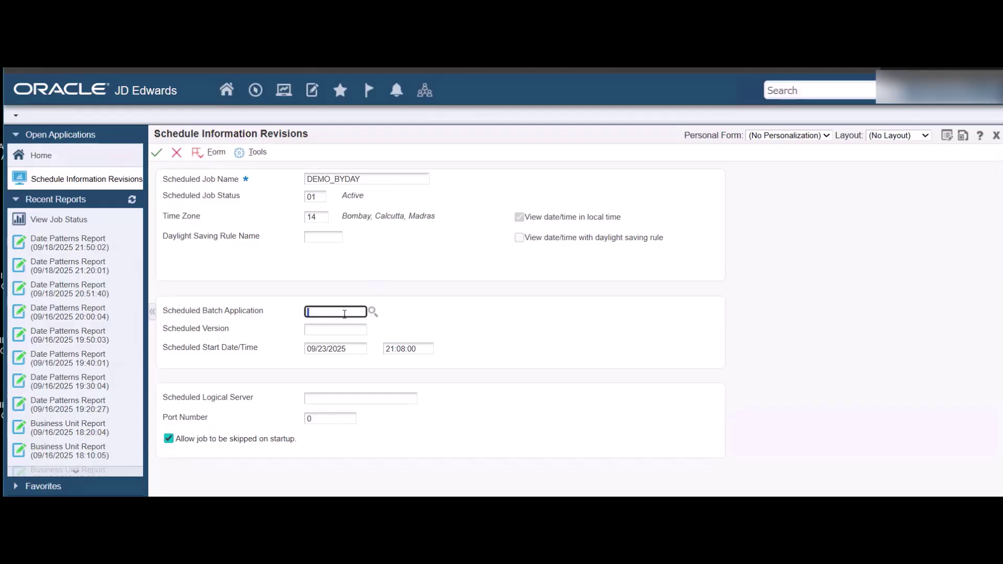
text(R0008P)
key(Tab)
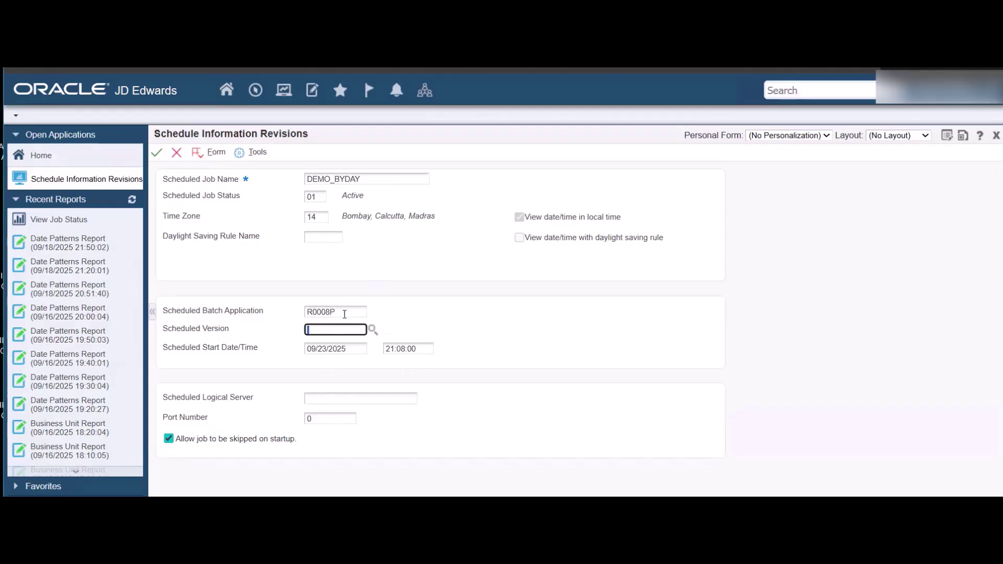
text(Xjde00)
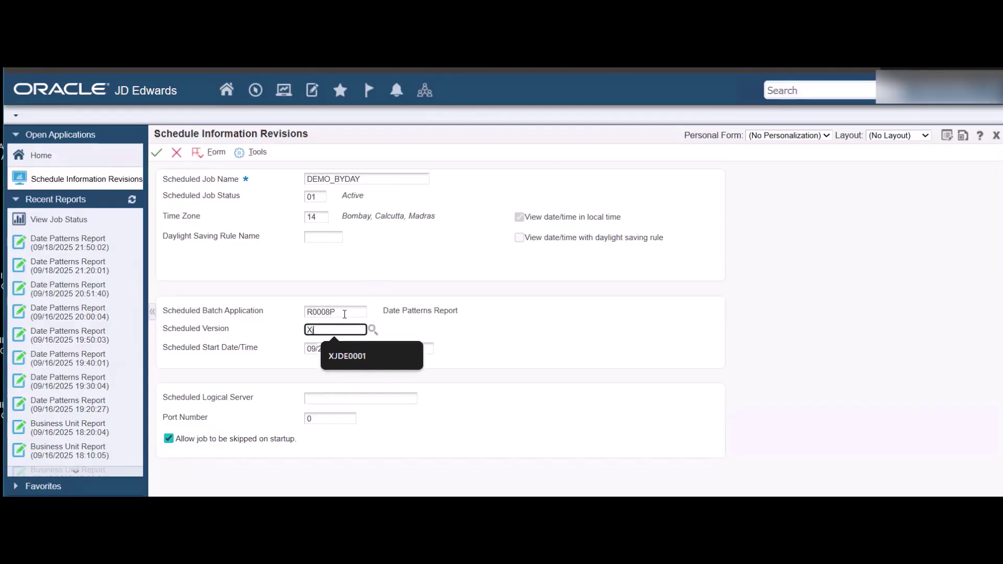
key(BackSpace)
key(BackSpace)
key(BackSpace)
key(BackSpace)
key(BackSpace)
text(JDE0001)
key(Tab)
key(Tab)
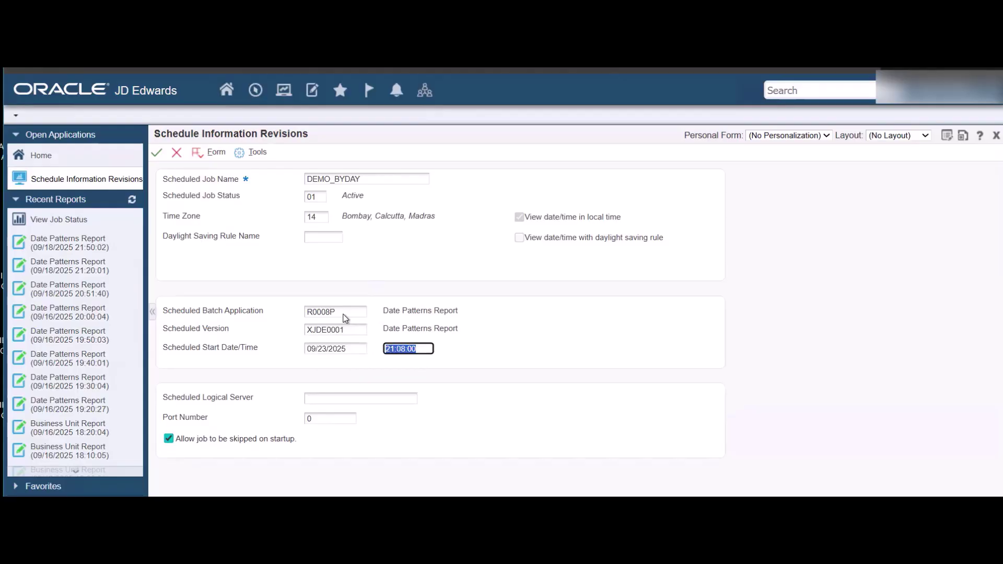
Show the suggested logical servers in the Scheduled Logical Server field.
click(408, 398)
click(305, 371)
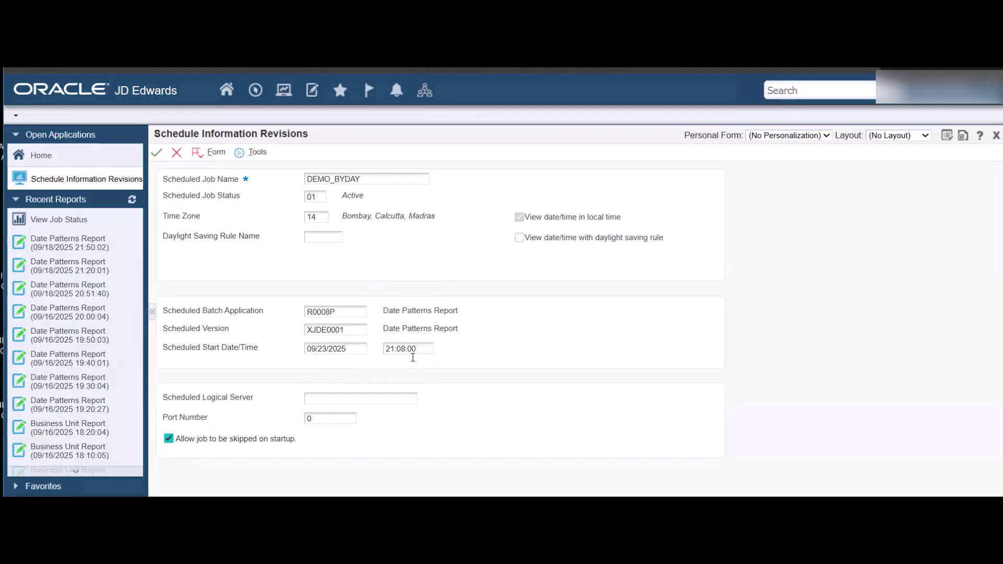
click(391, 398)
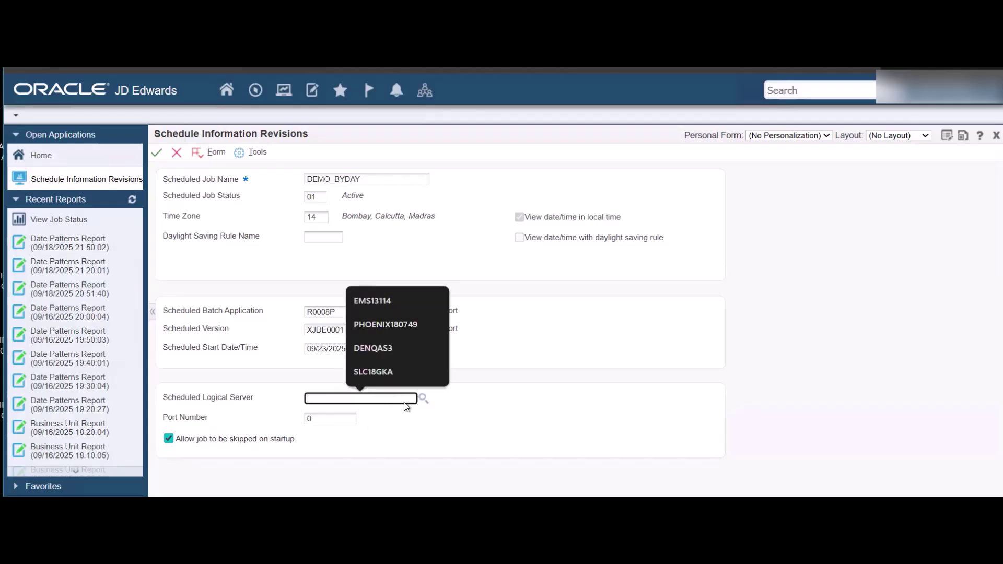
Select logical server EMS13114 on port 4027 from the server and port search.
click(424, 399)
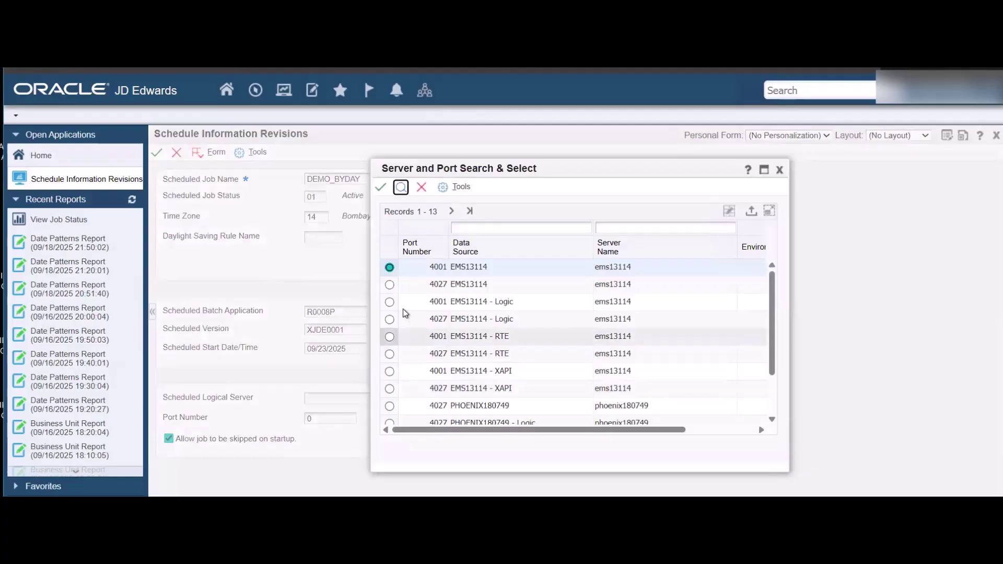
click(390, 284)
click(381, 188)
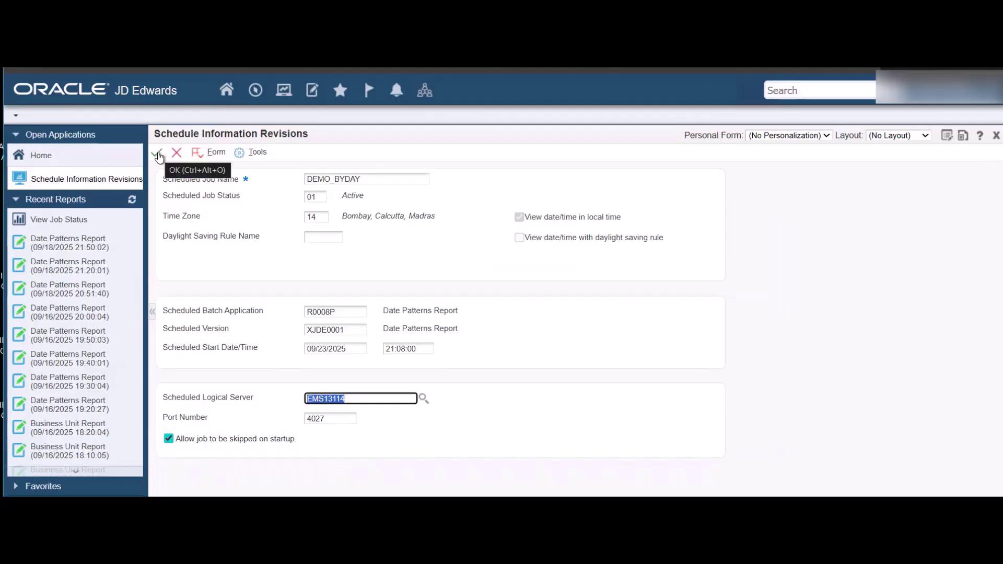
Set the job's recurrence to Daily on every weekday.
click(216, 152)
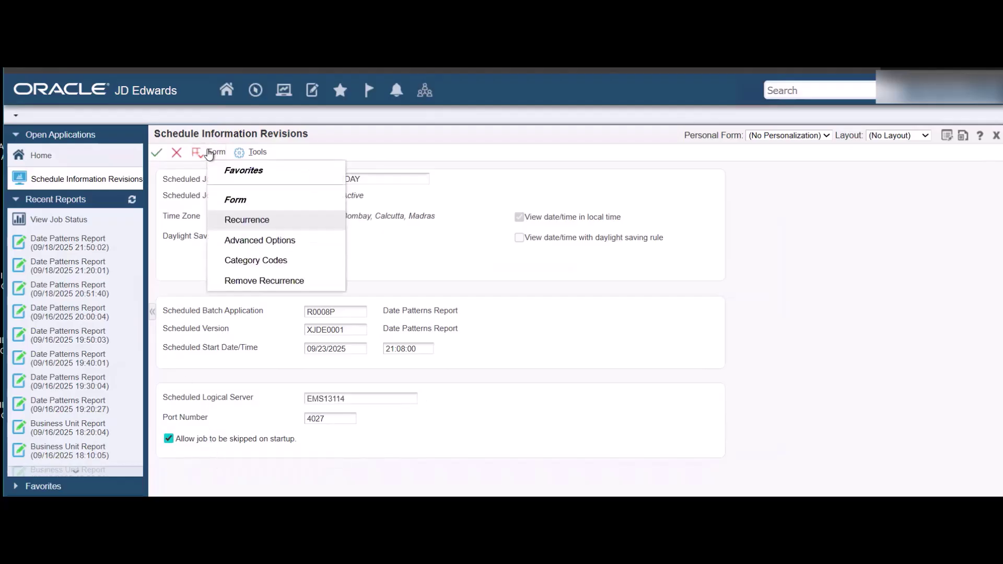
click(250, 220)
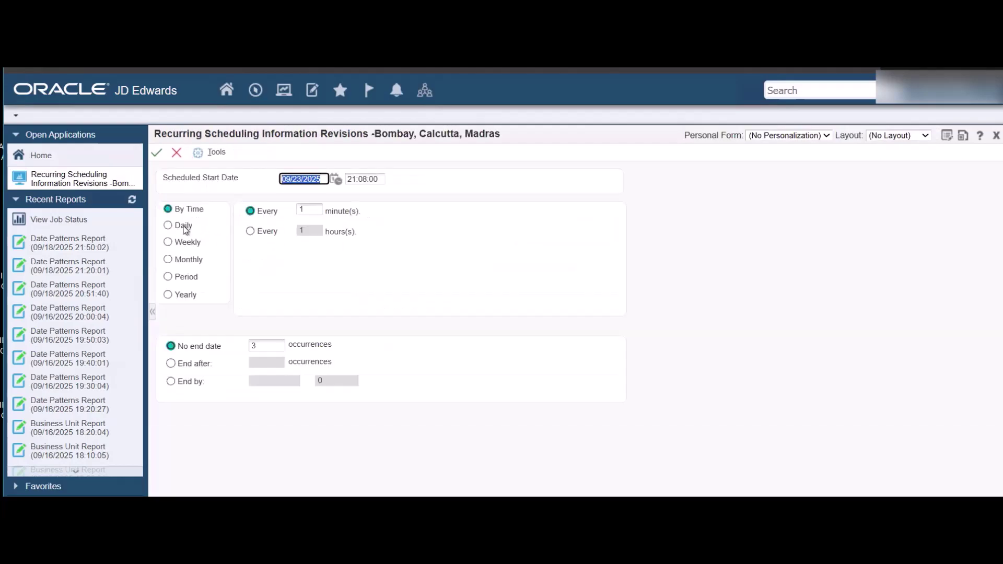
click(168, 225)
click(249, 229)
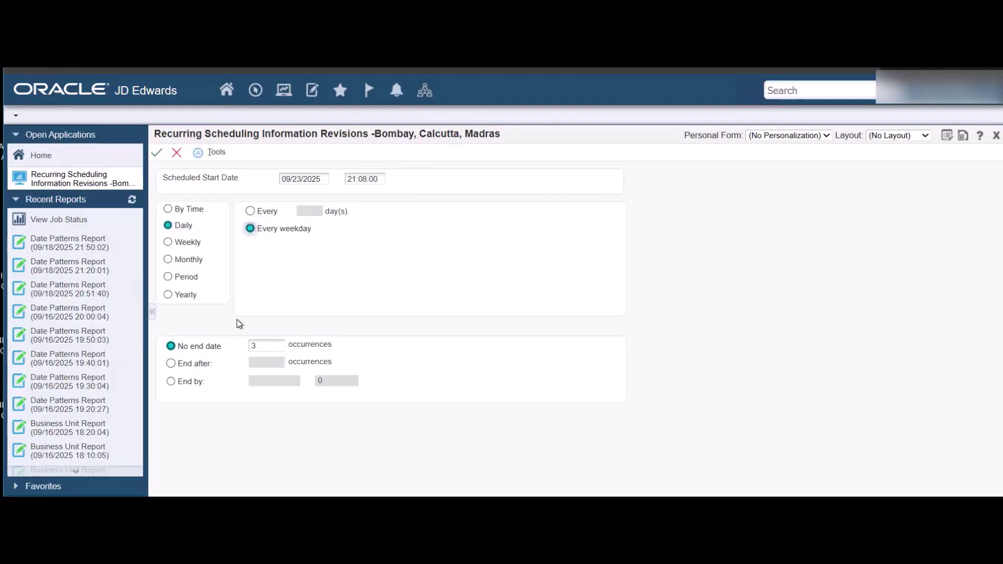
Confirm the weekday recurrence and review the Advanced Options expiration, resubmission and override tabs.
click(156, 152)
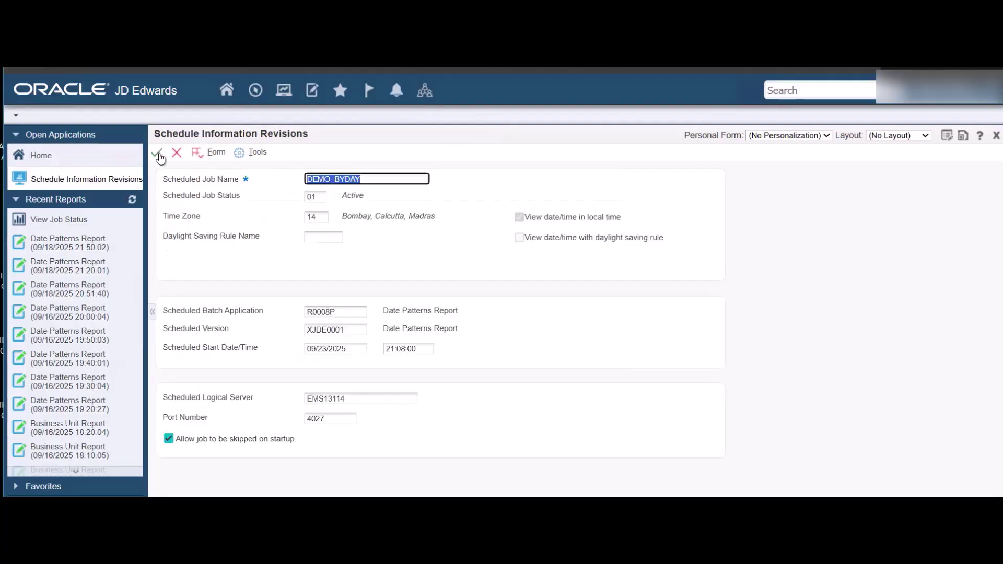
click(211, 152)
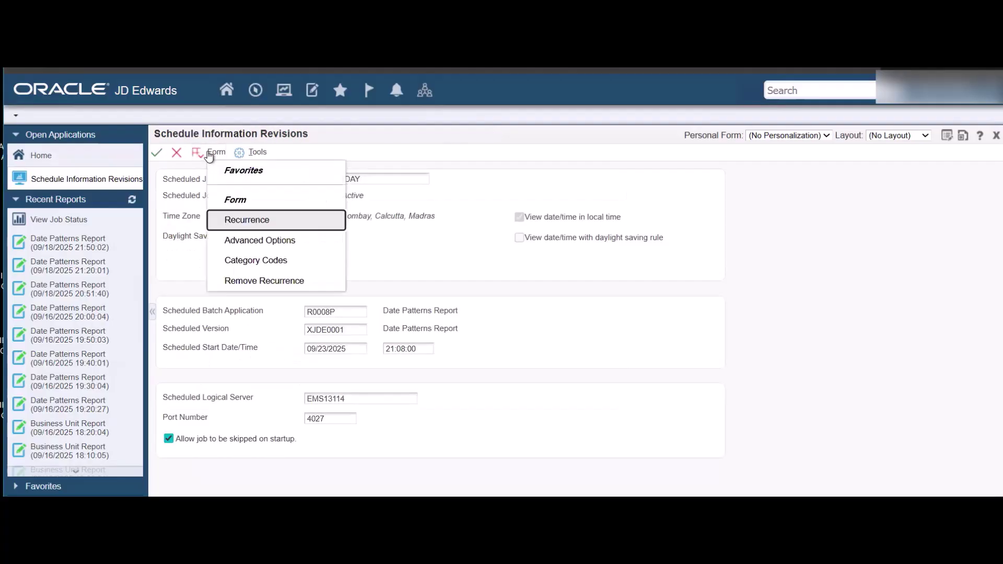
click(244, 240)
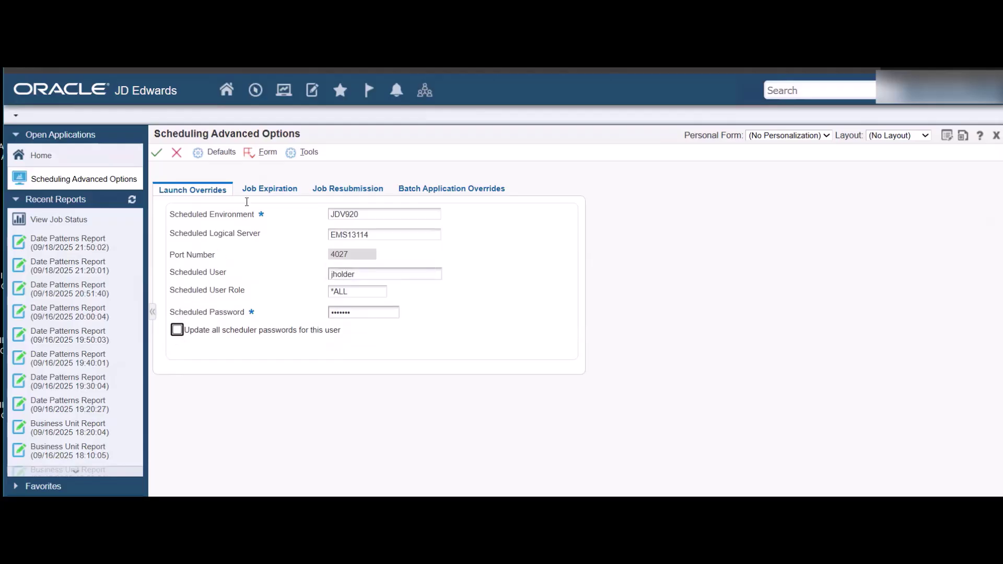
click(266, 190)
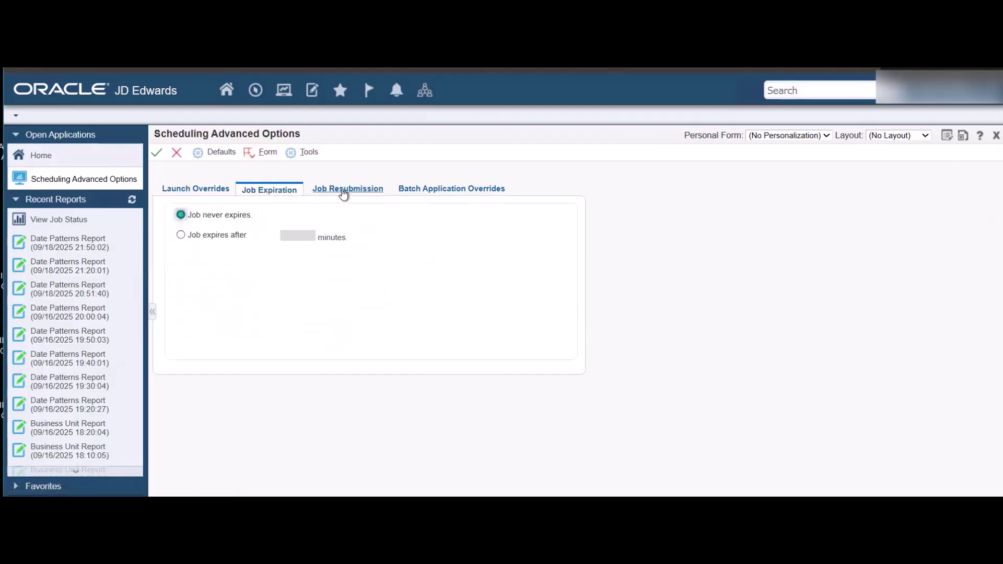
click(342, 191)
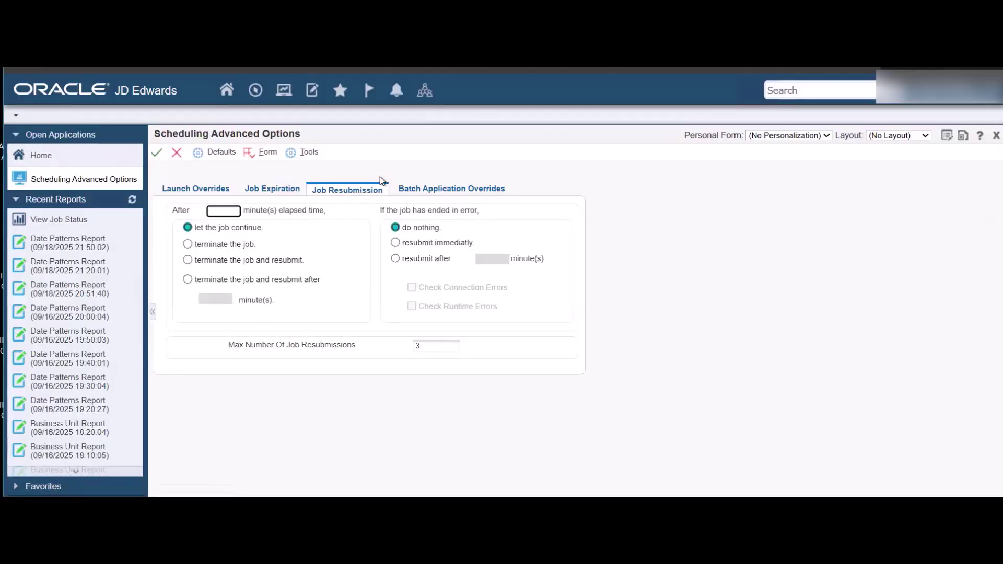
click(423, 191)
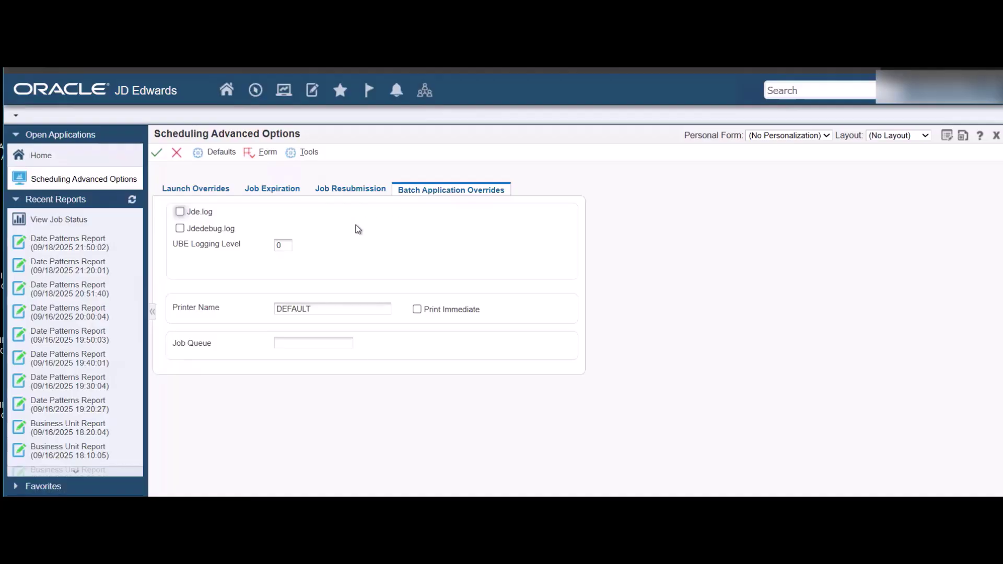
Accept the advanced options and return to the schedule job list's name filter.
click(157, 154)
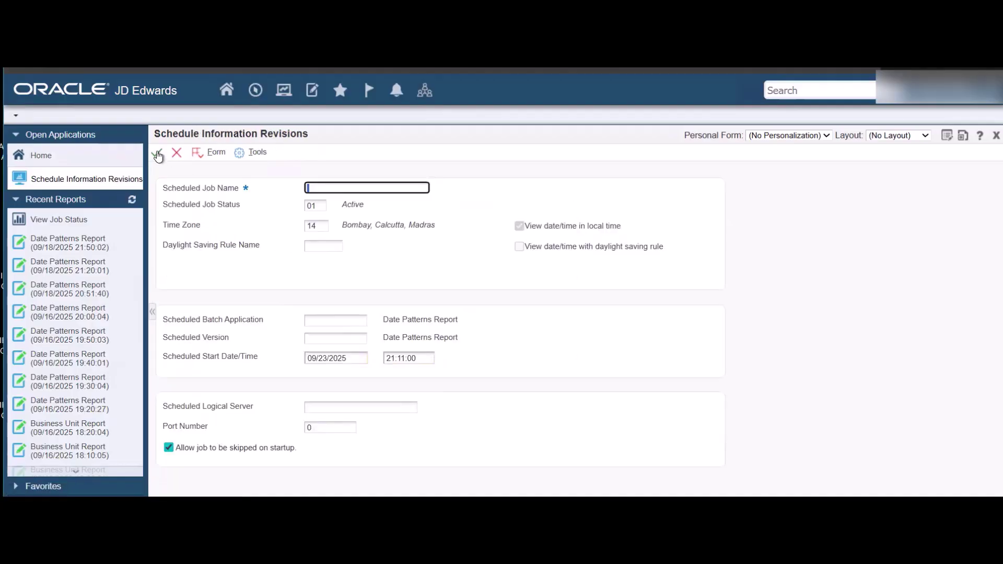
click(177, 153)
click(224, 222)
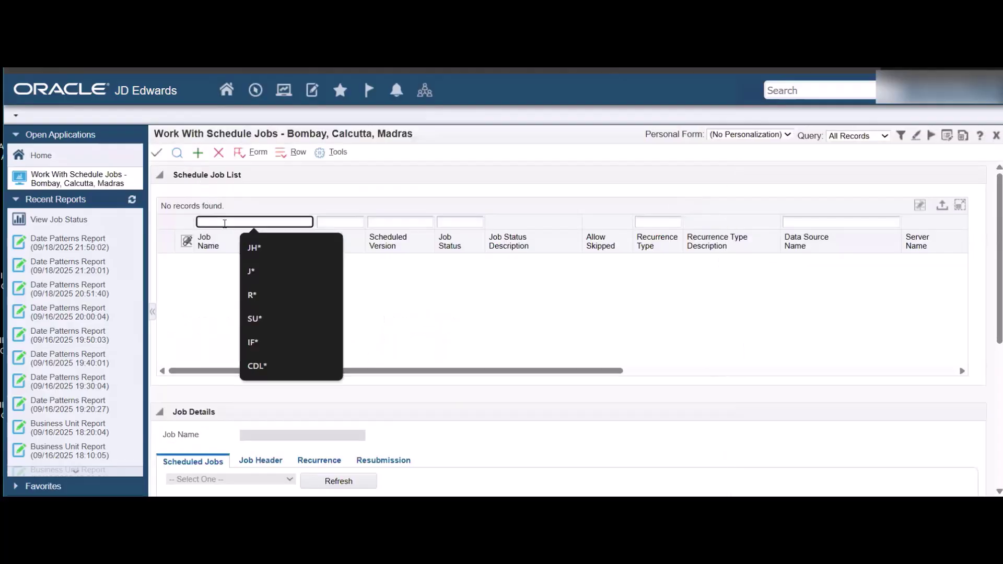
Find jobs matching DEMO* and review DEMO_BYDAY's header, recurrence and resubmission details.
text(DEMO*)
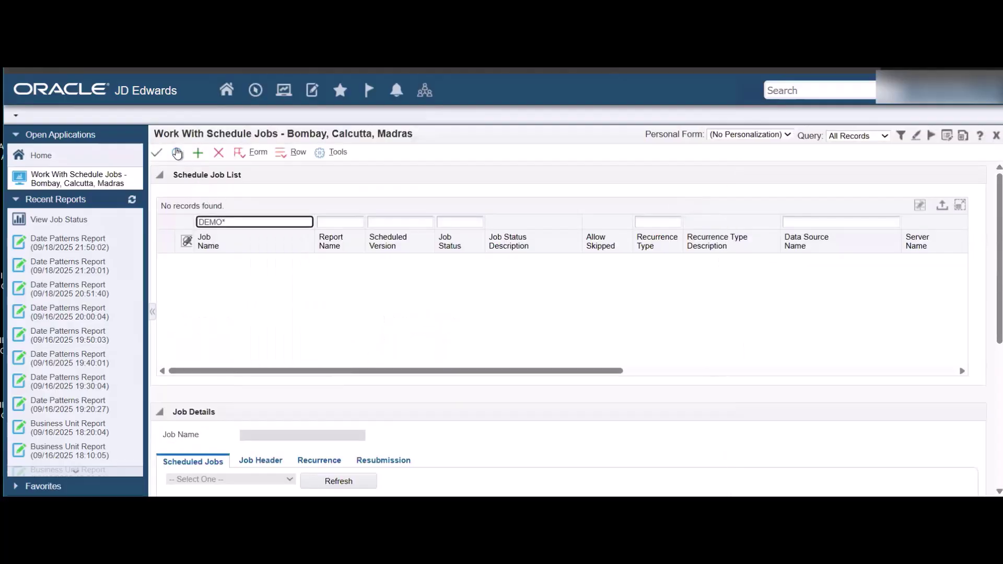
click(177, 153)
scroll(282, 274, down, 2)
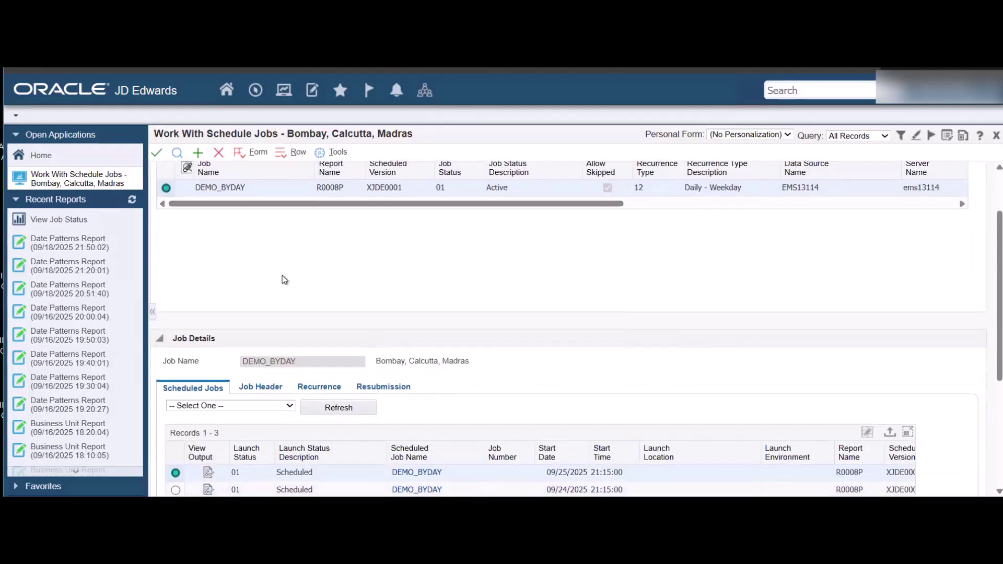
scroll(282, 274, down, 2)
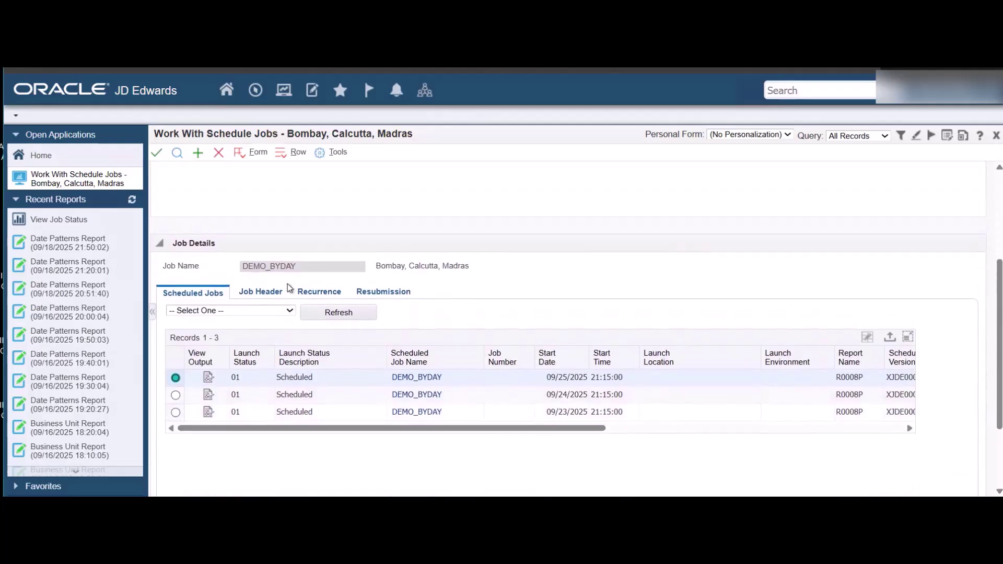
click(269, 292)
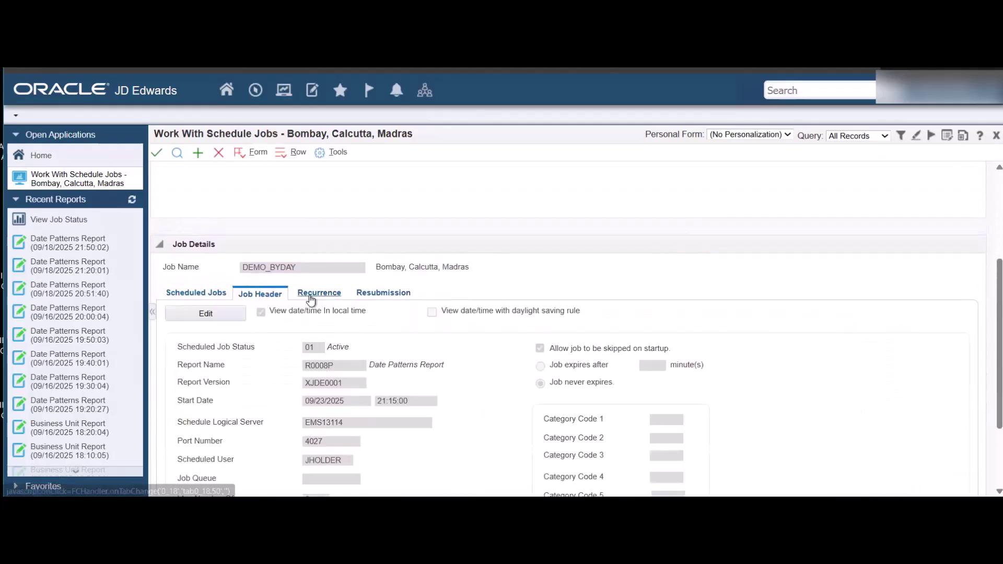
click(311, 297)
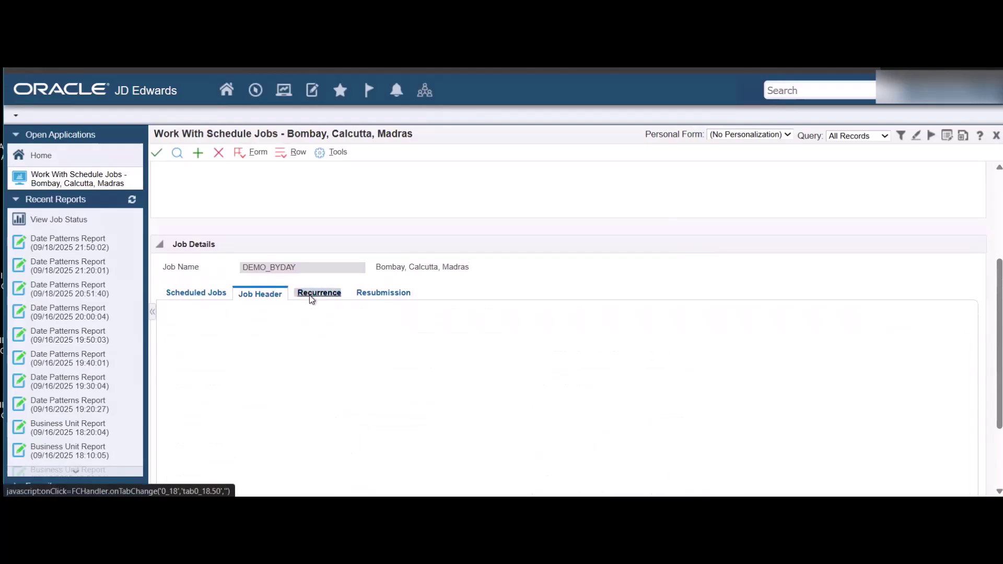
click(364, 293)
scroll(269, 283, up, 3)
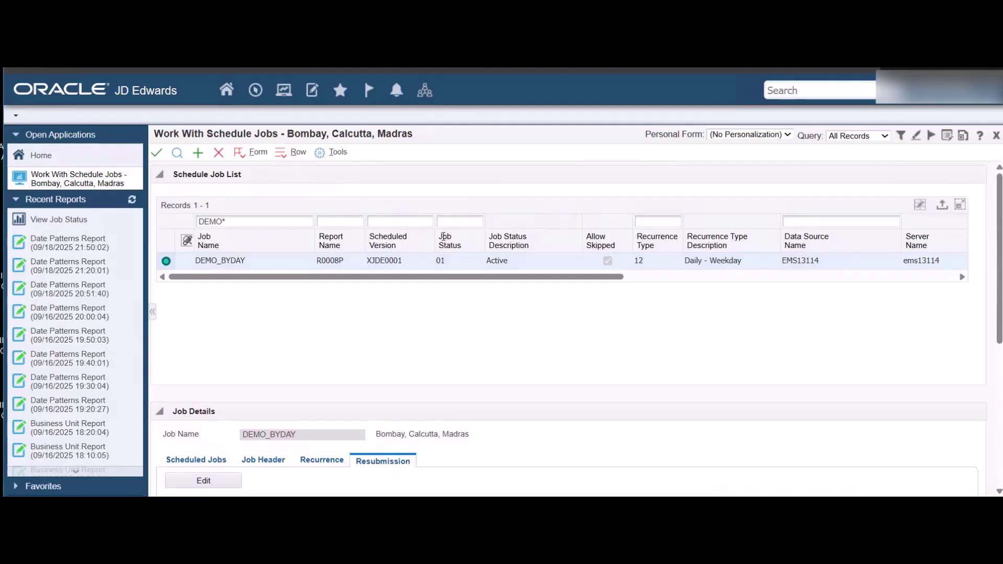
Set DEMO_BYDAY inactive, rename it to DEMO_BYWEEKDAY, and refresh the job list.
click(291, 154)
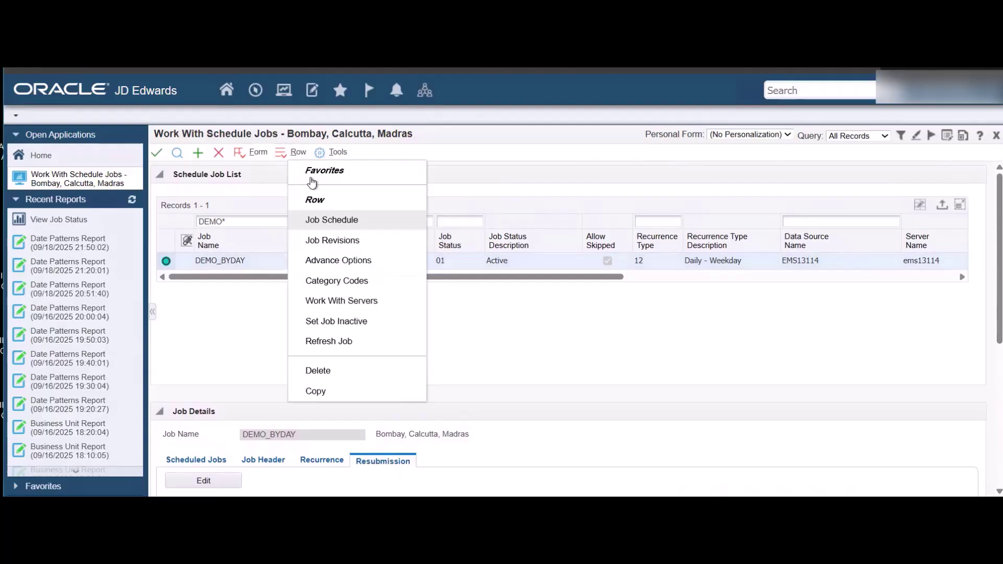
click(327, 321)
click(292, 152)
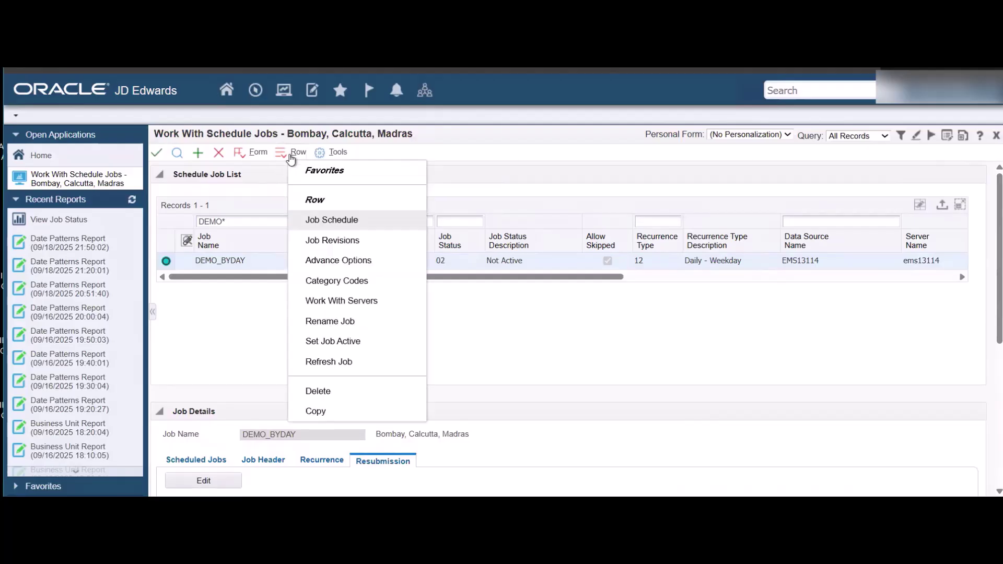
click(329, 321)
text(DEMO_BYWEEKDAY)
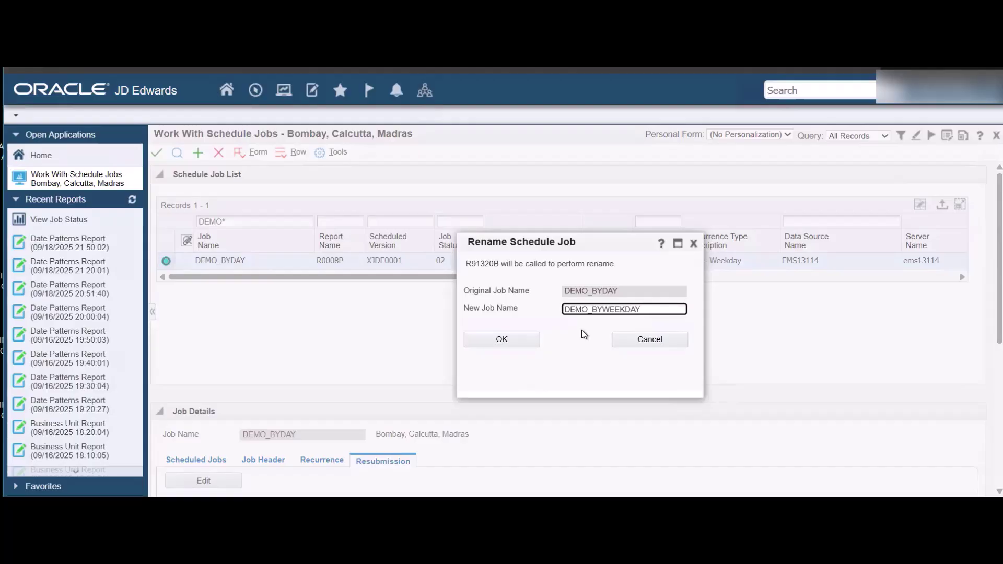
click(502, 340)
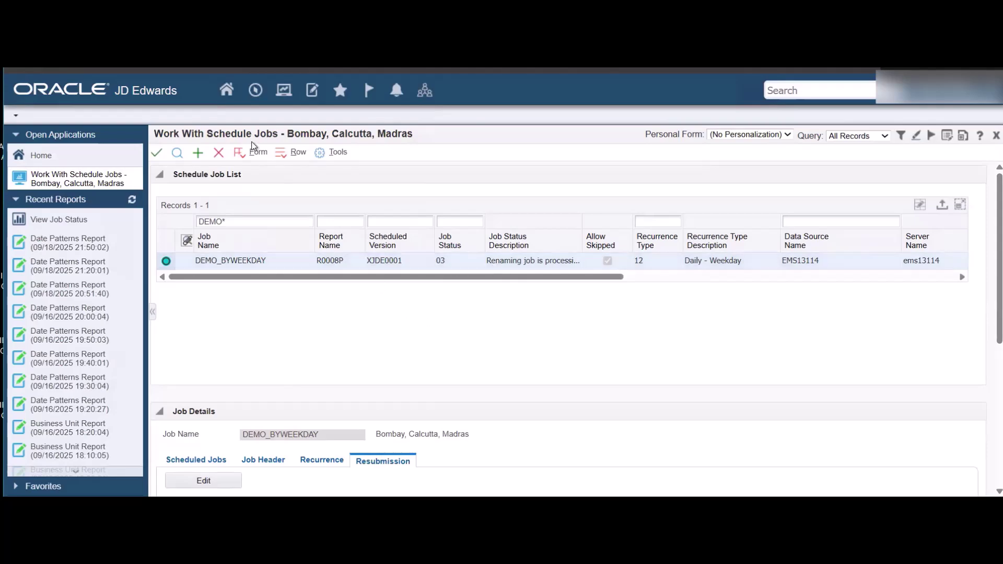
click(176, 153)
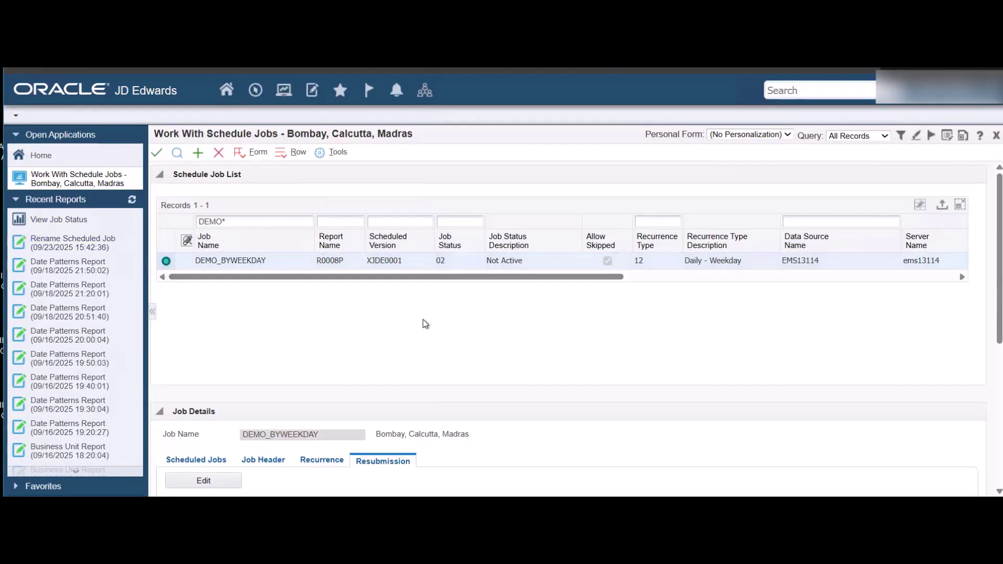
Review the scheduled runs of the renamed DEMO_BYWEEKDAY job.
scroll(423, 322, down, 5)
scroll(317, 344, up, 3)
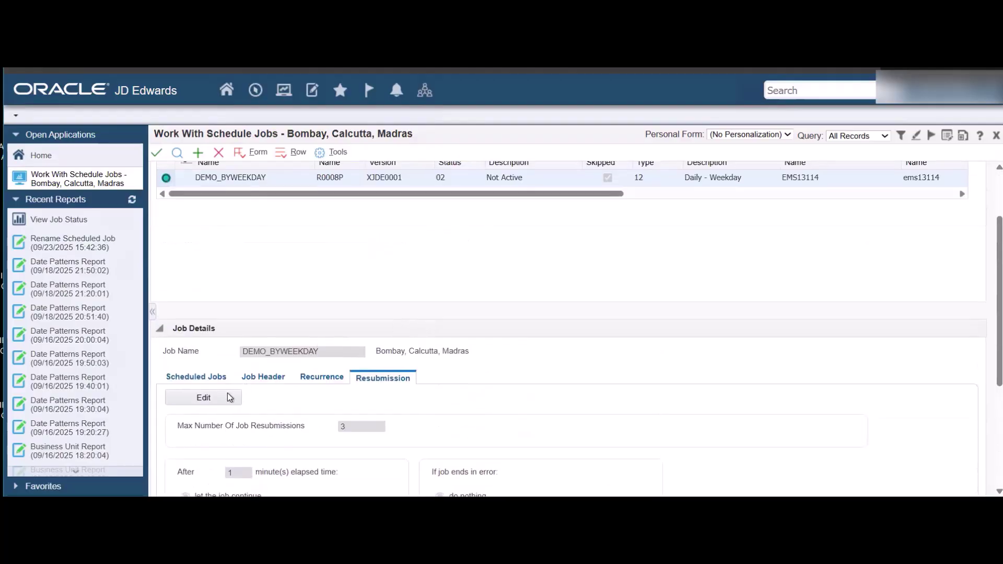
click(193, 380)
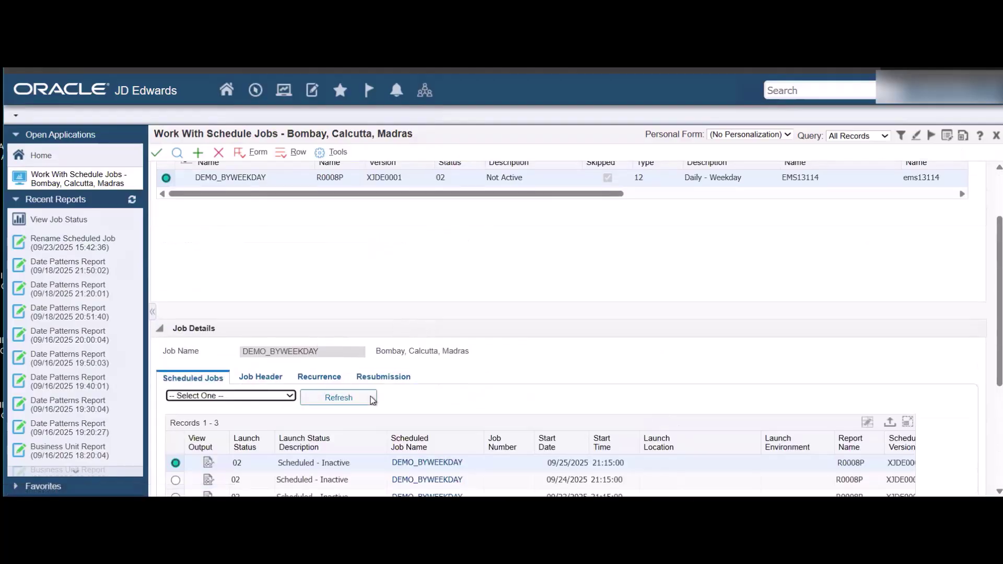
scroll(370, 396, down, 2)
scroll(371, 399, up, 4)
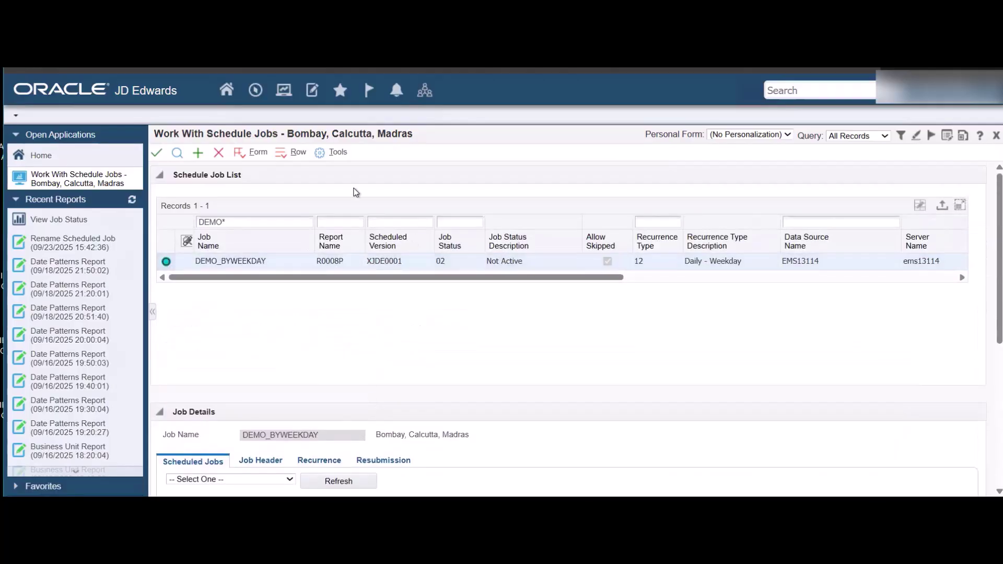
Delete the DEMO_BYWEEKDAY job and confirm the deletion.
click(287, 154)
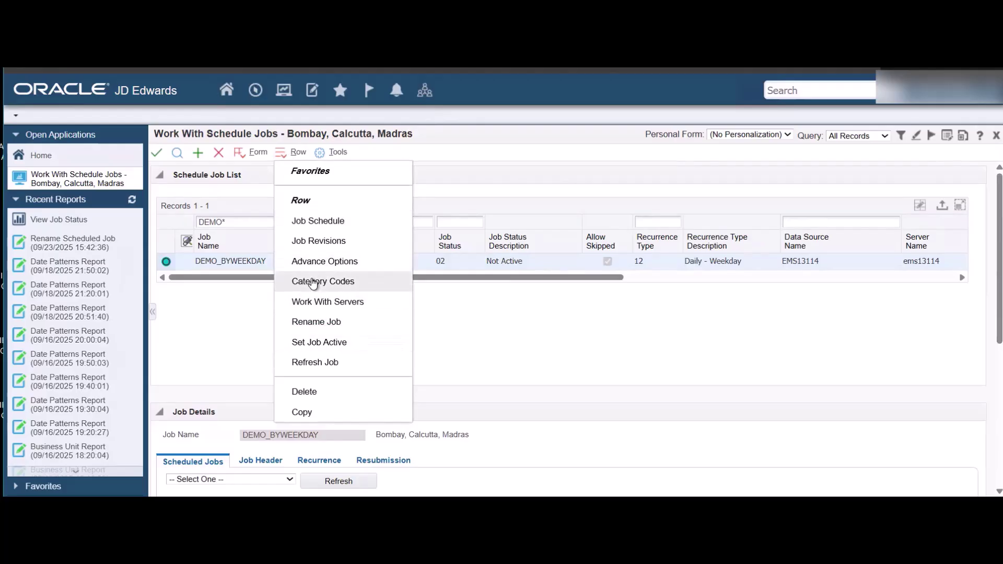
click(309, 393)
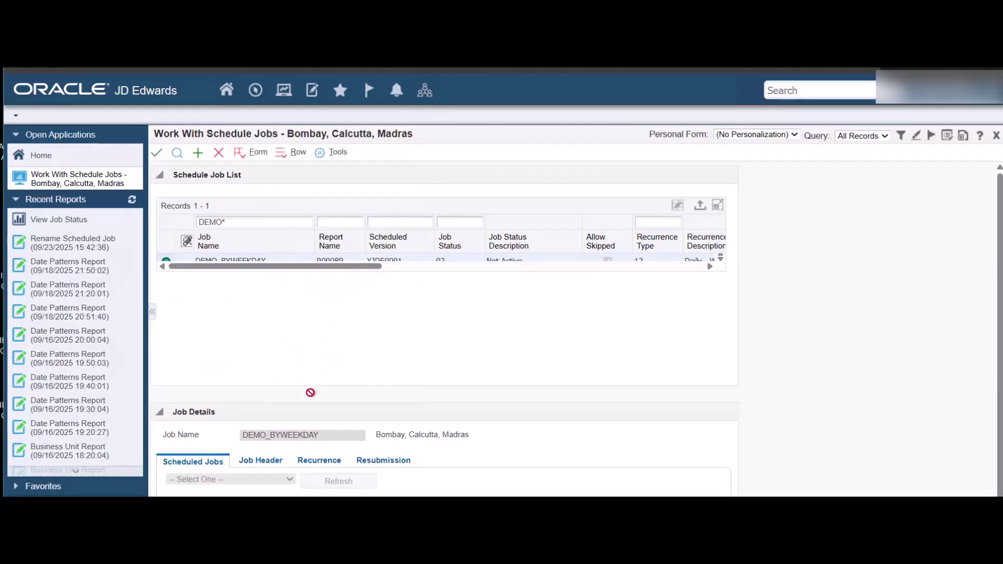
click(293, 265)
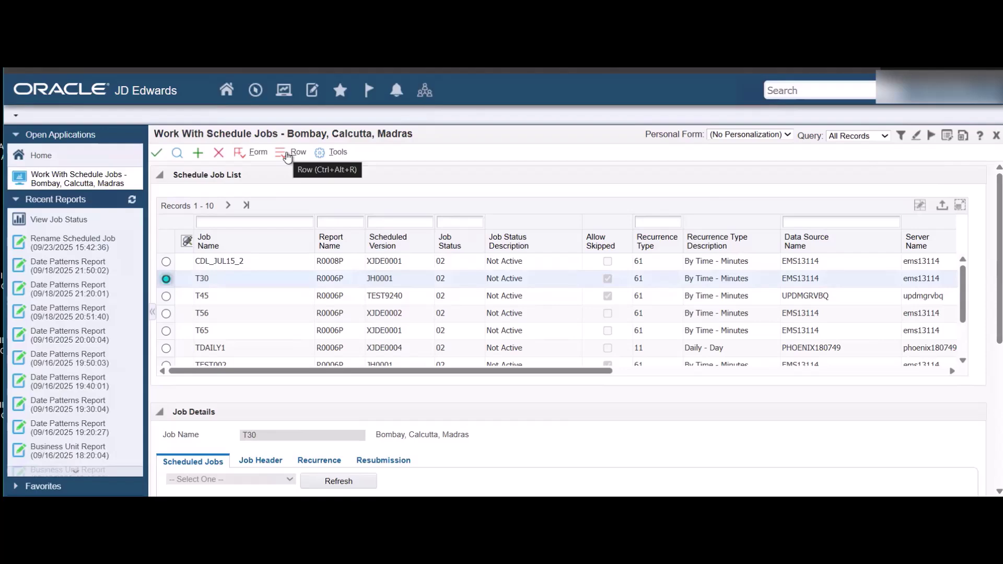
Copy job T30 as new job DEMO_BYWEEKDAY2 with scheduled batch application R0008P, and save it.
click(287, 156)
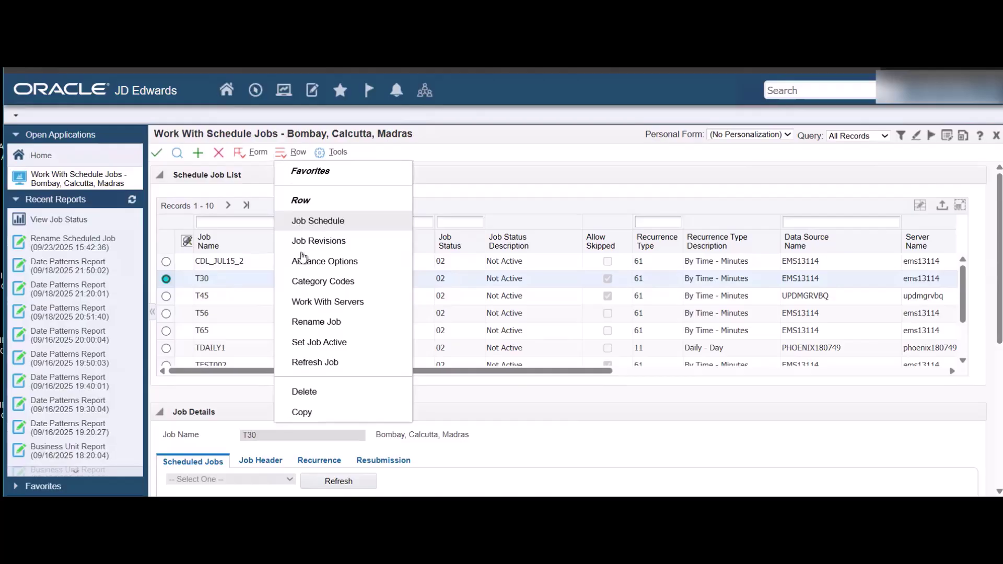
click(312, 414)
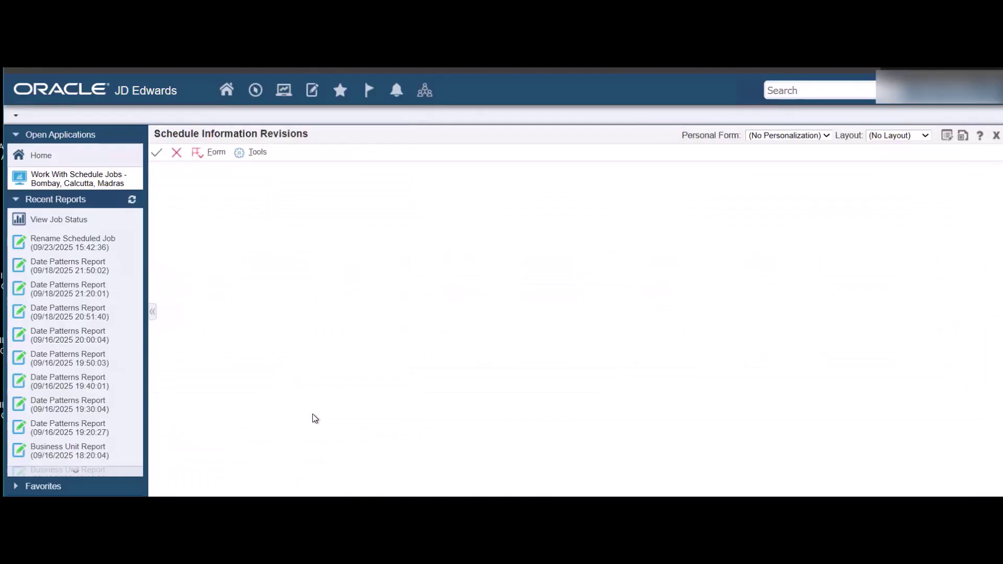
text(DEMO )
text(BYW)
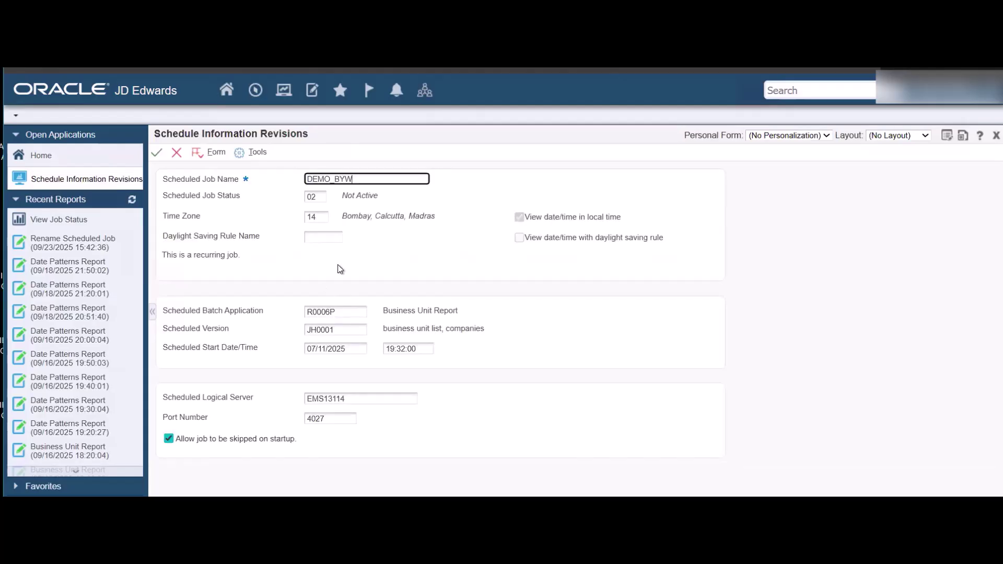
text(EEKDAY2)
key(Tab)
key(Tab)
key(Tab)
key(Tab)
key(Tab)
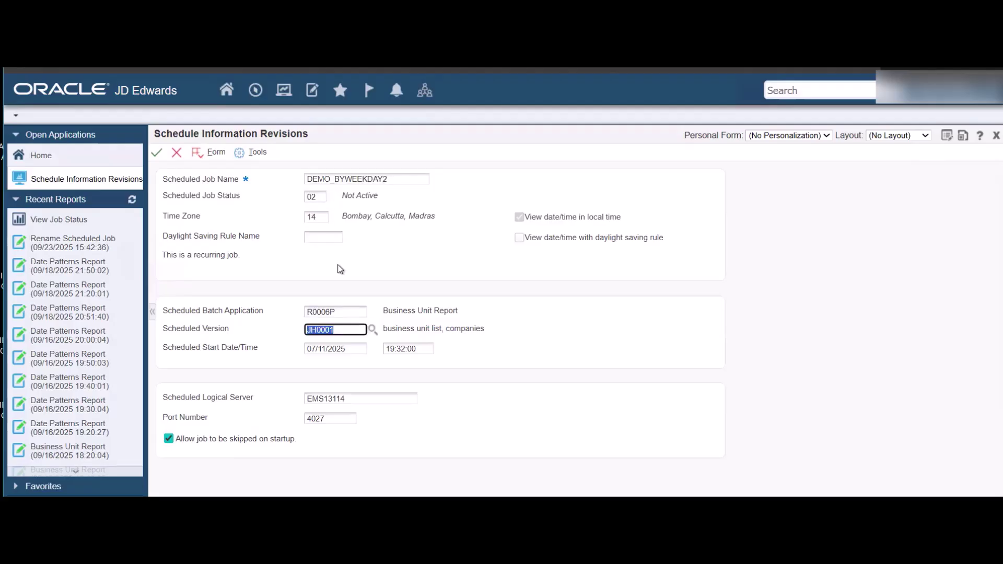
key(shift+Tab)
text(R)
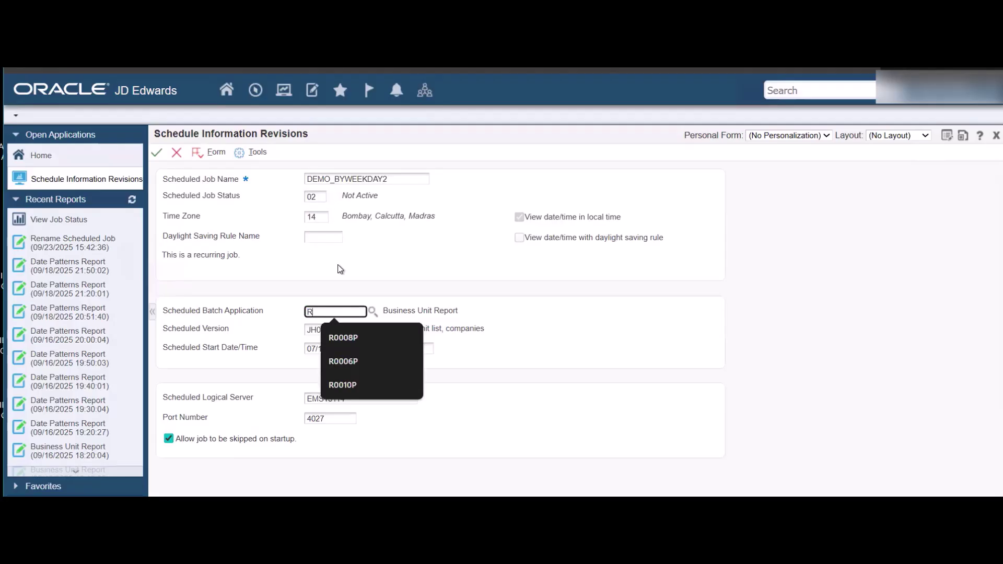
text(0008P)
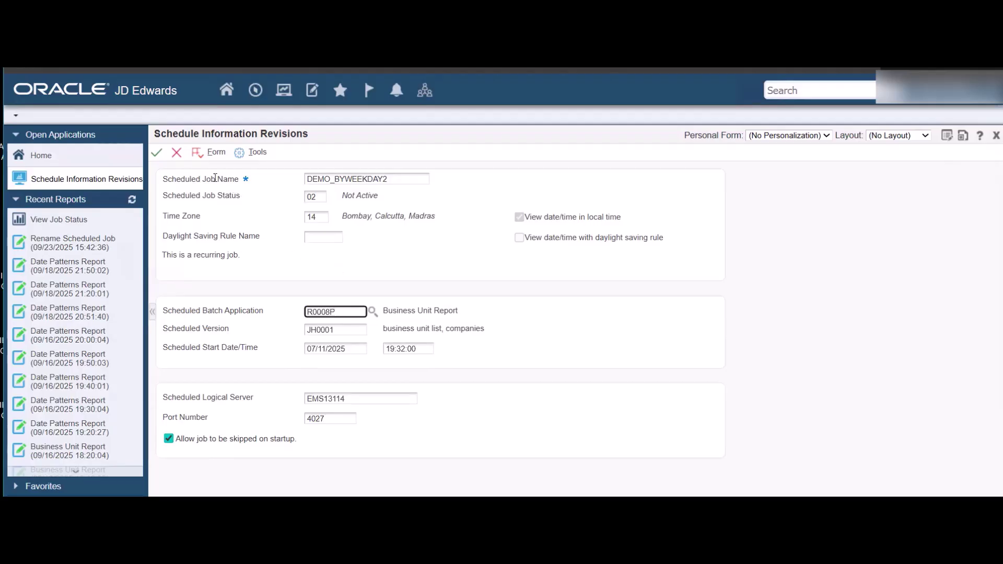
click(157, 152)
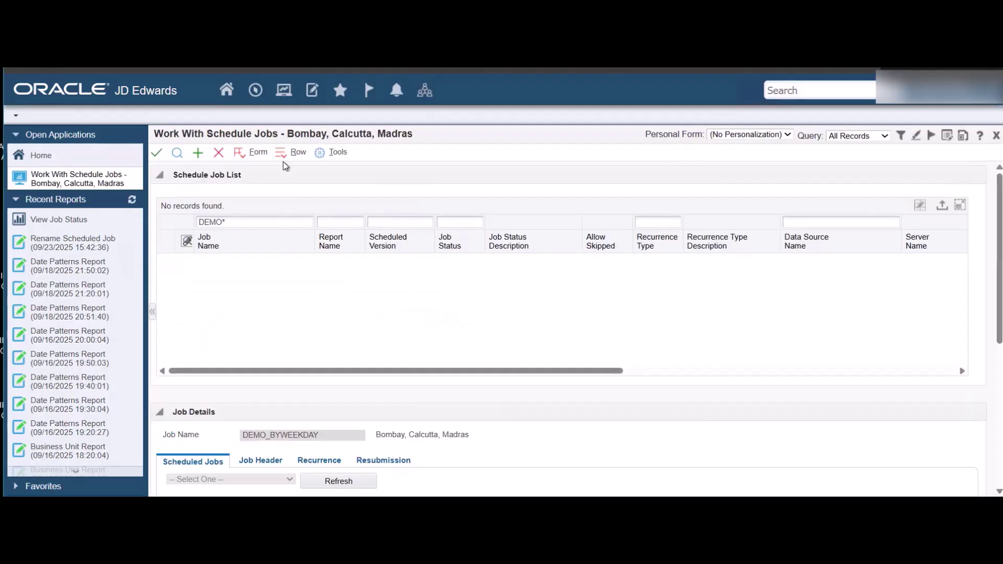
Load the Schedule Servers list, refreshing until ems13114 on port 4001 appears among five servers.
click(241, 152)
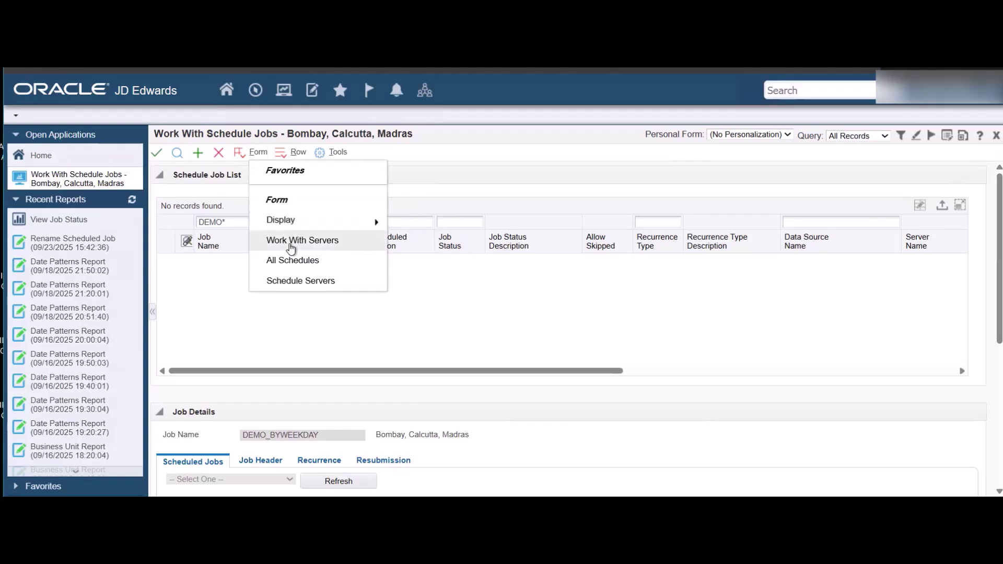
click(294, 282)
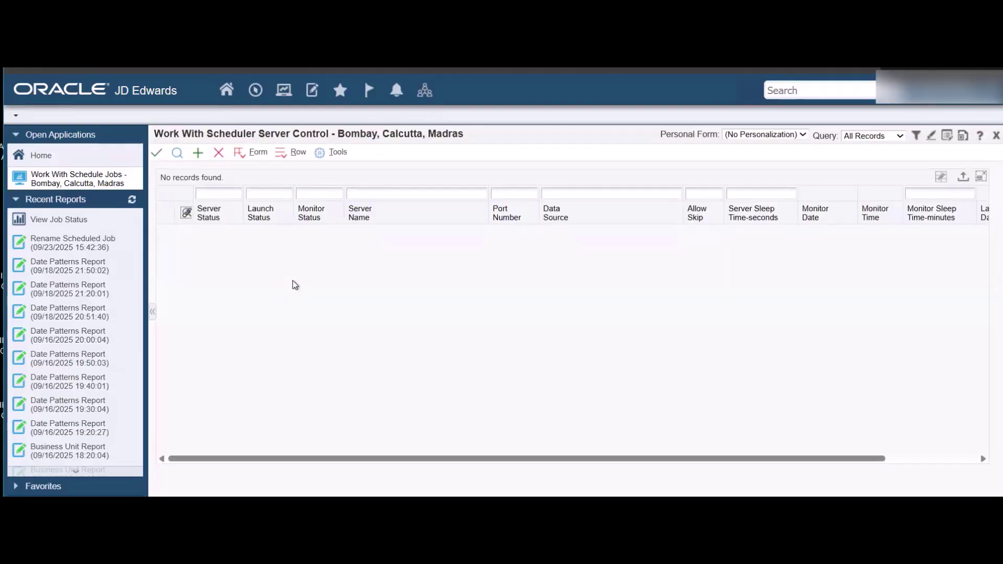
click(176, 154)
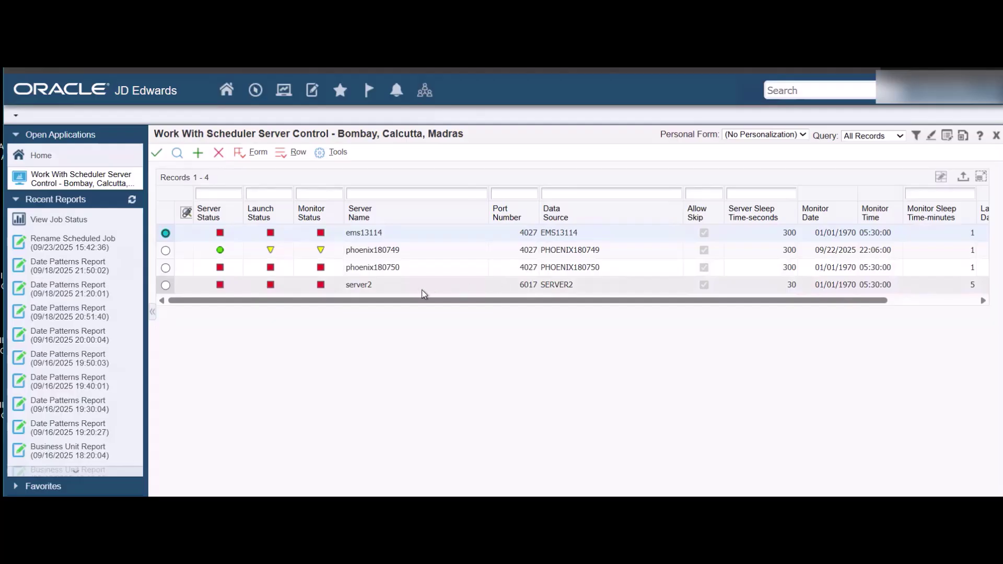
click(177, 153)
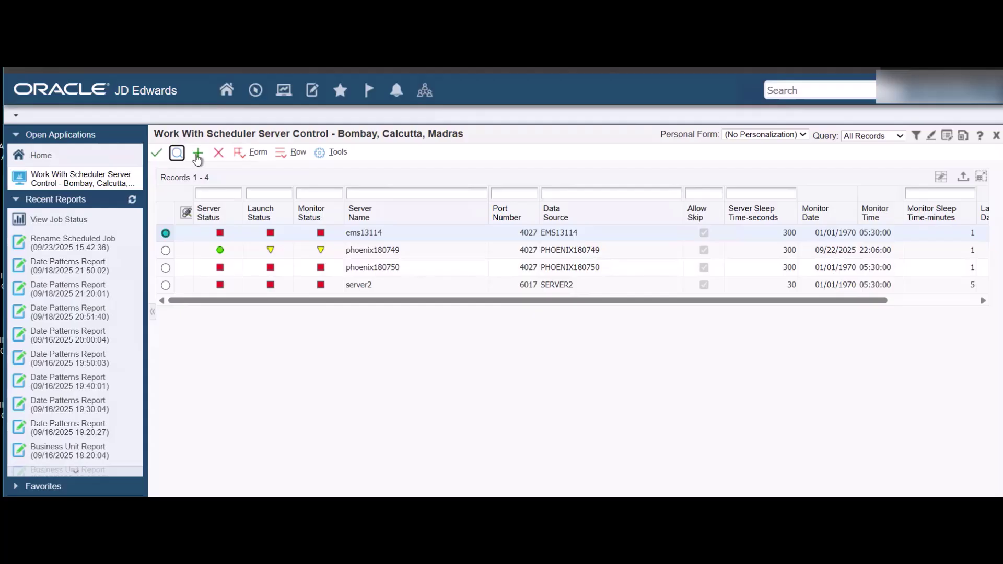
Add server ems13114 with port 4001 and 'Allow job to be skipped on startup' checked.
click(198, 156)
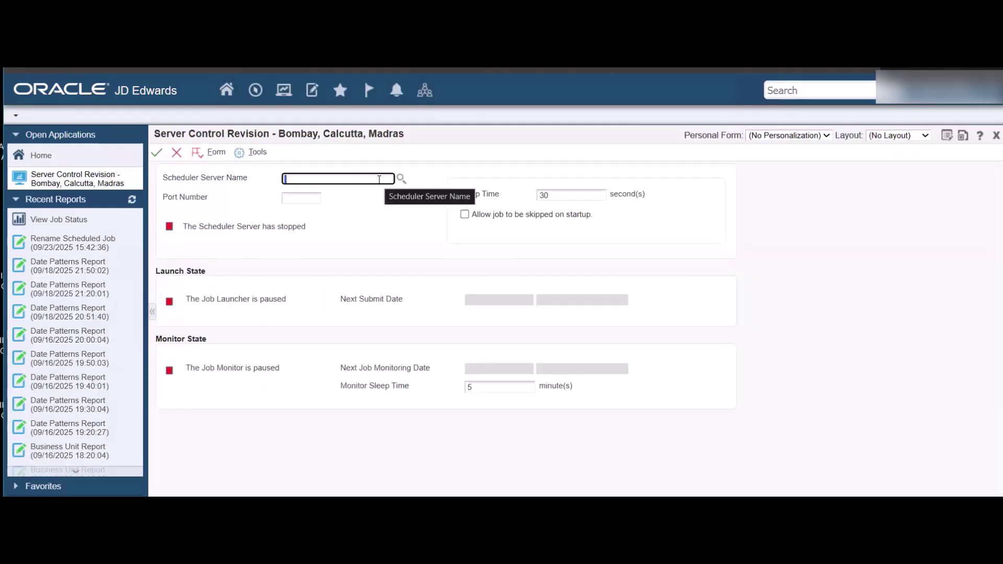
text(ems13114)
key(Tab)
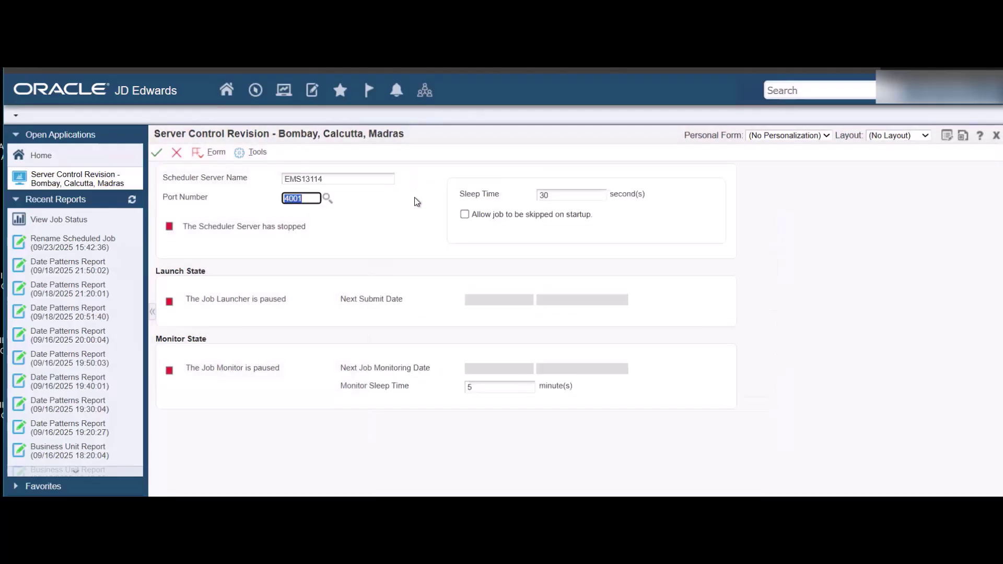
click(464, 215)
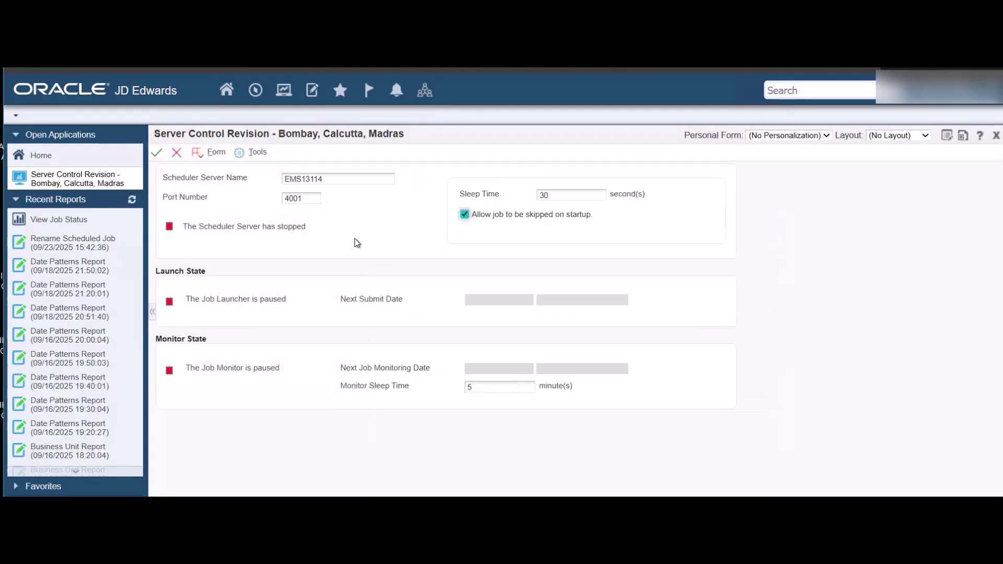
click(158, 153)
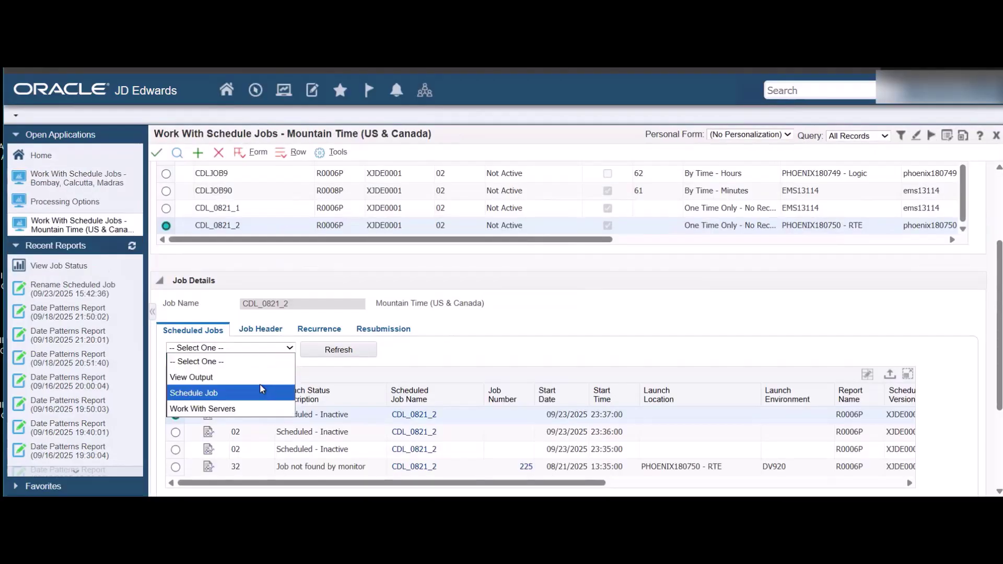
In CDL_0821_2's job schedule, set the 23:35 run's launch status to 50 (Hold) and save.
click(263, 389)
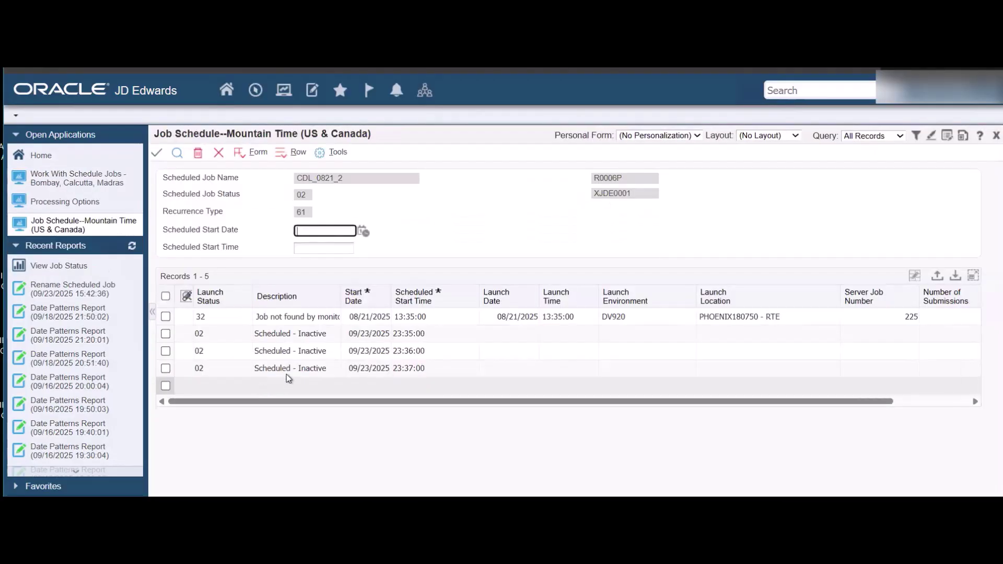
click(231, 335)
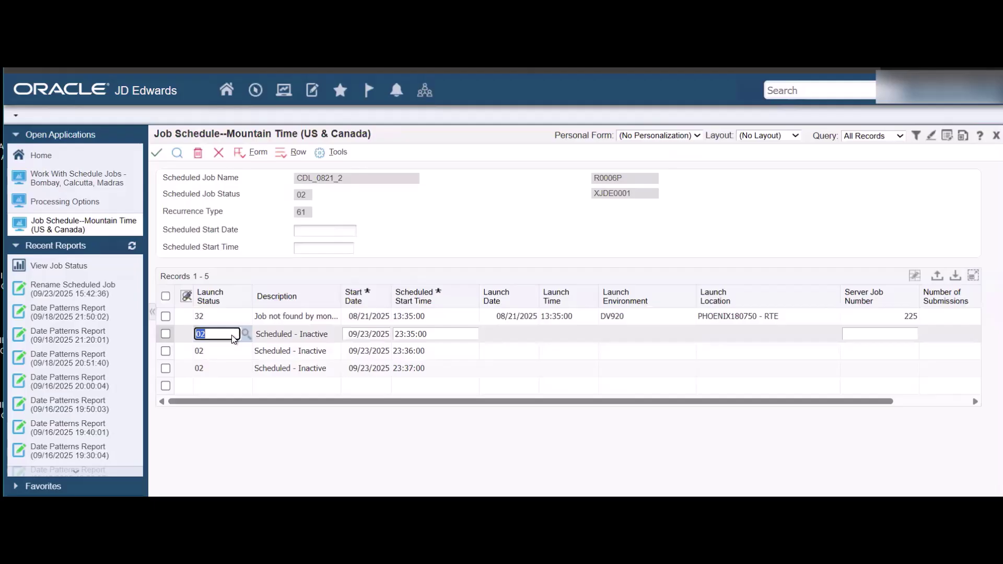
text(50)
key(Tab)
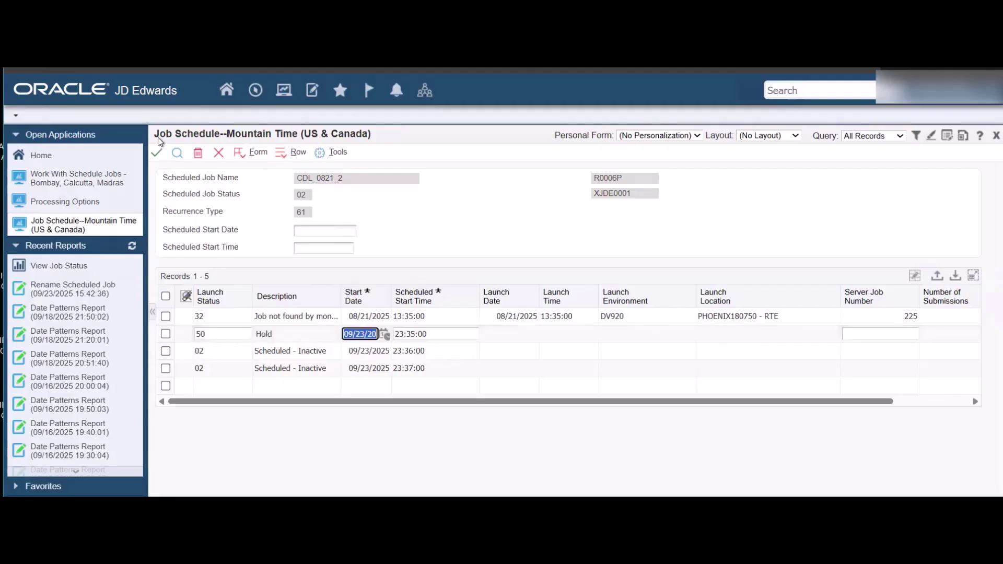
click(157, 151)
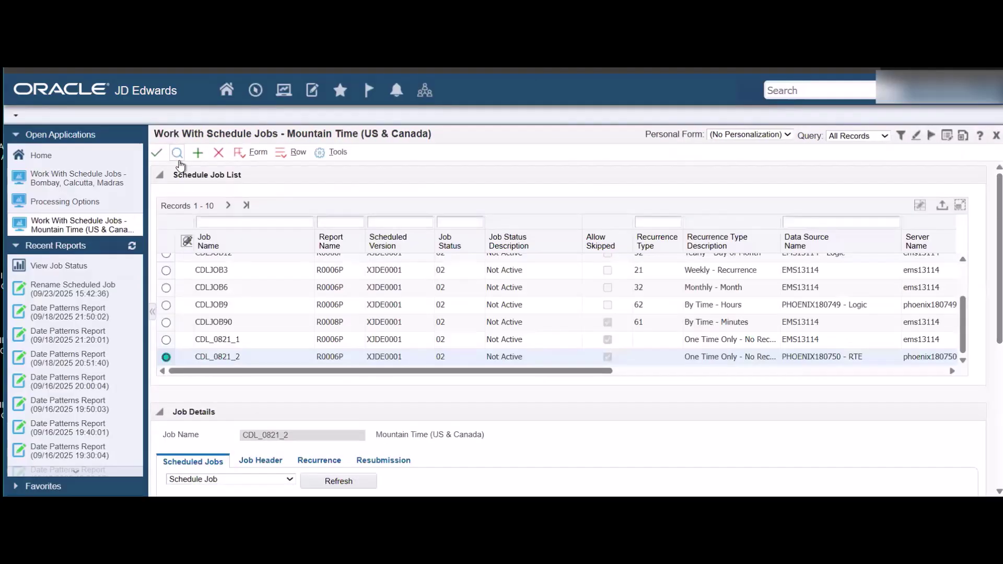
Open the Launch Status search list and load all 23 scheduler launch status codes.
click(245, 338)
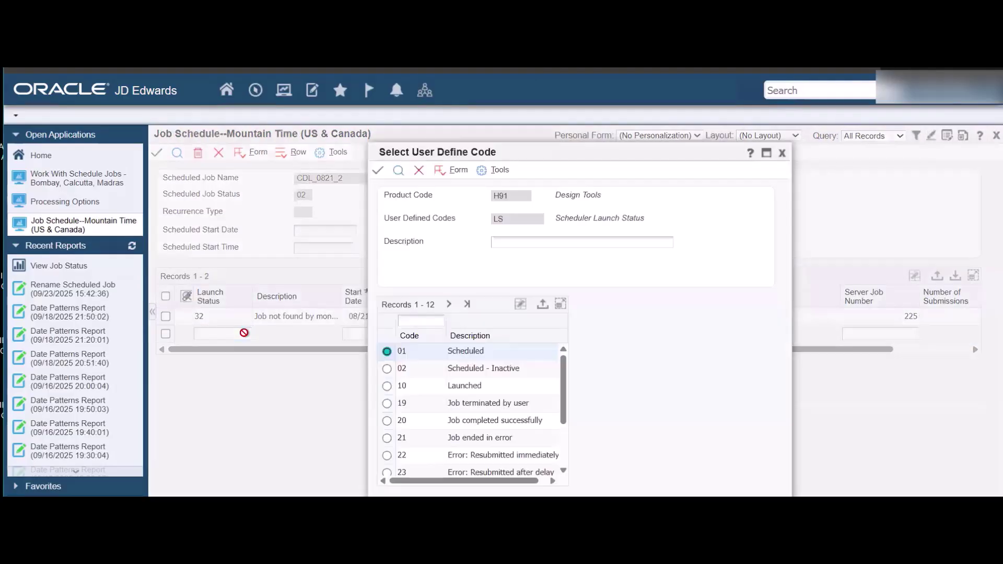
click(569, 142)
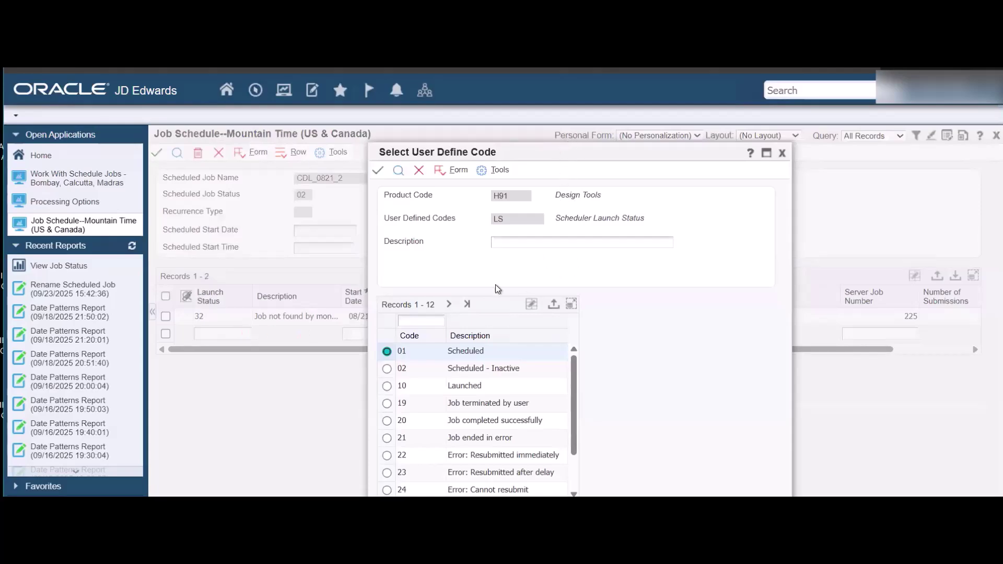
click(465, 304)
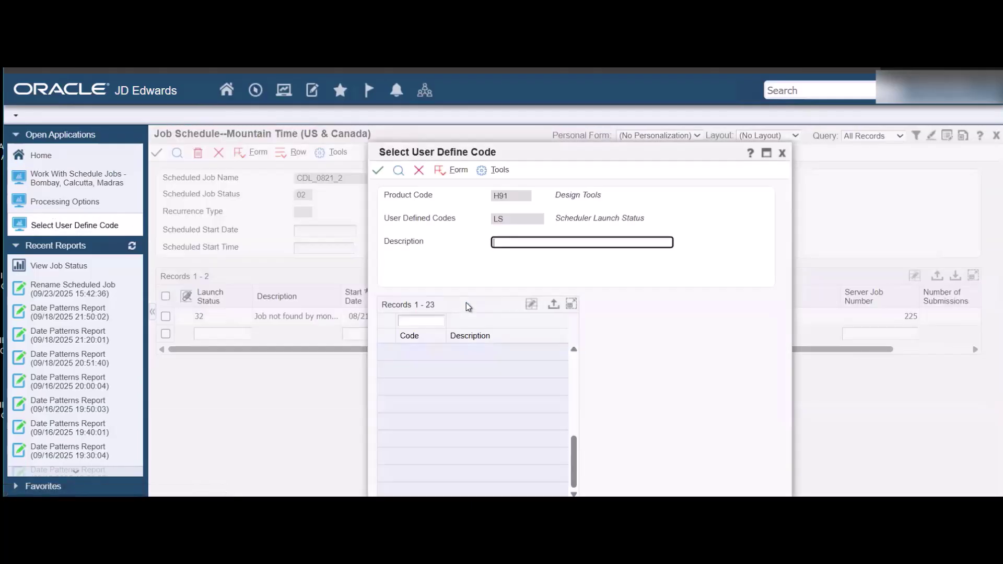
scroll(453, 371, up, 5)
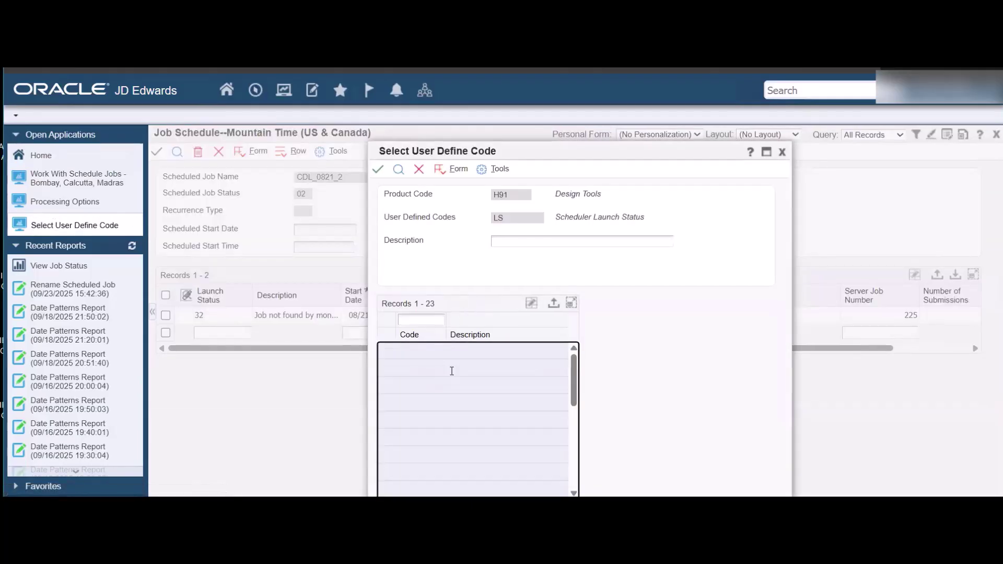
Review the Scheduled - Inactive, Job terminated by user, Skipped on scheduler startup, Job not found by monitor, Skipped on job activation and Orphaned statuses.
click(404, 372)
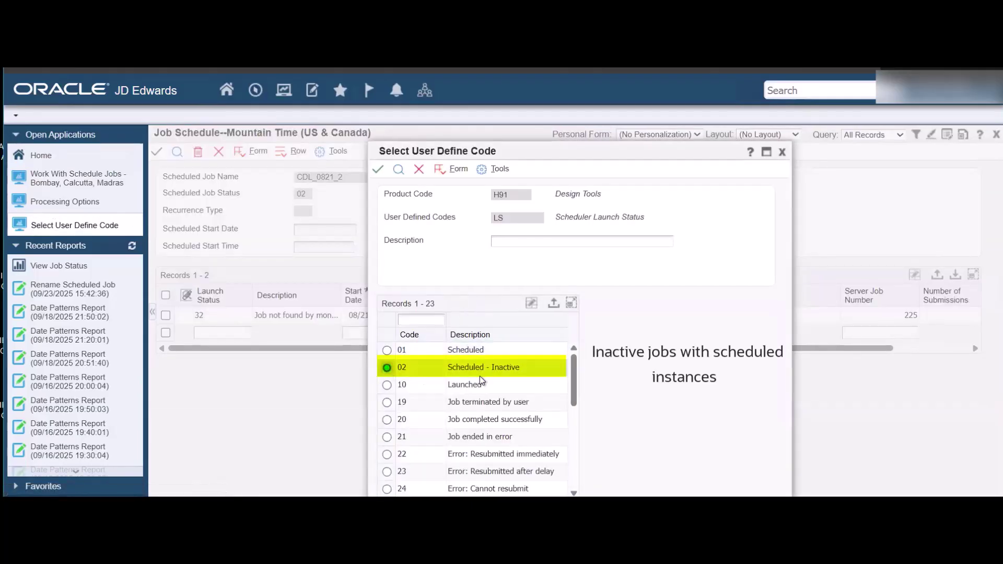
click(387, 402)
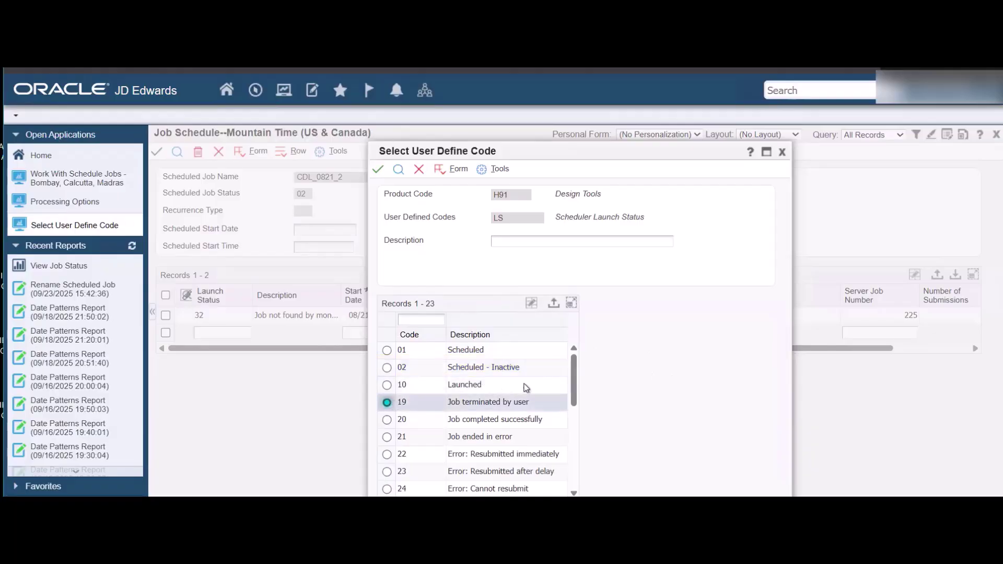
drag(574, 389, 571, 450)
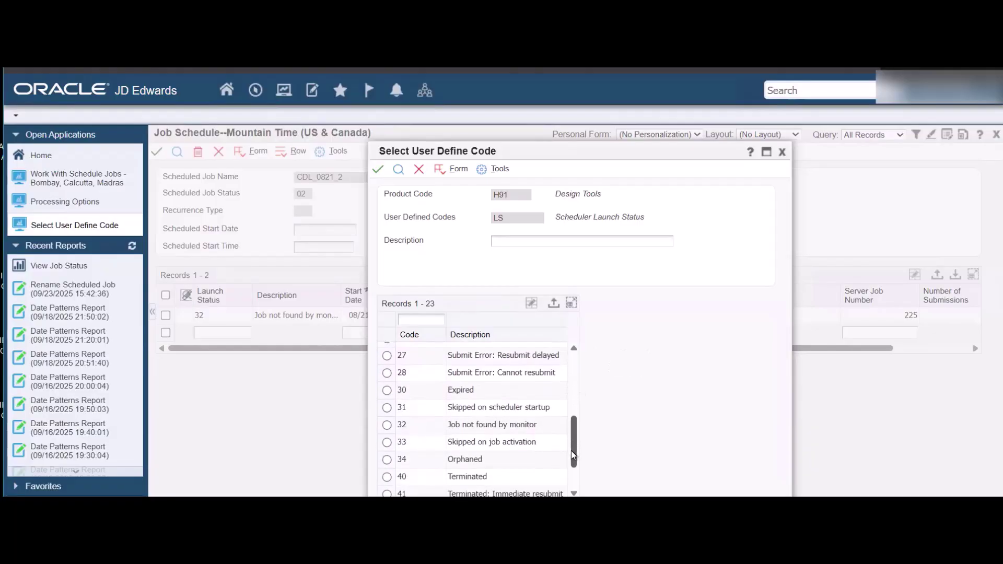
click(387, 407)
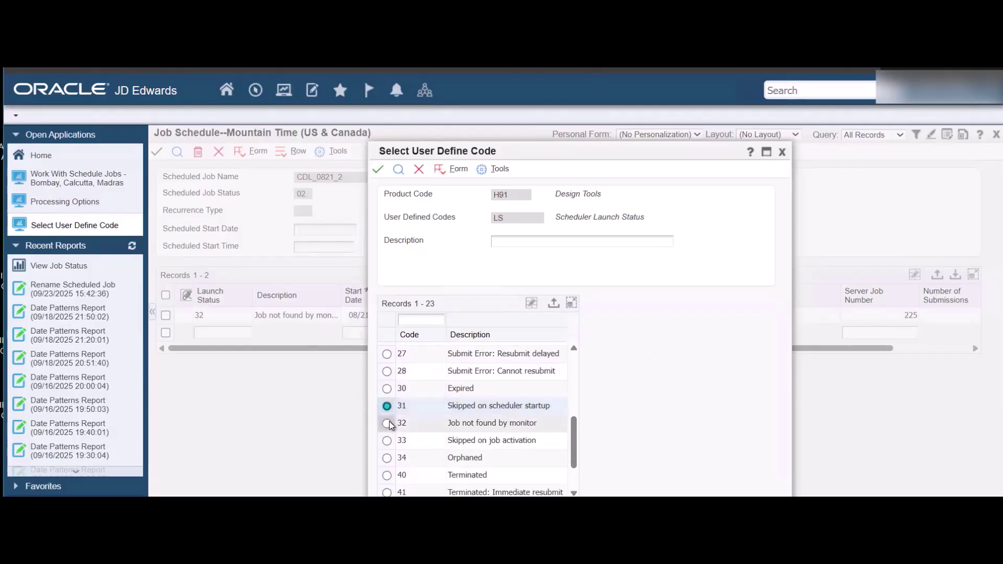
click(387, 423)
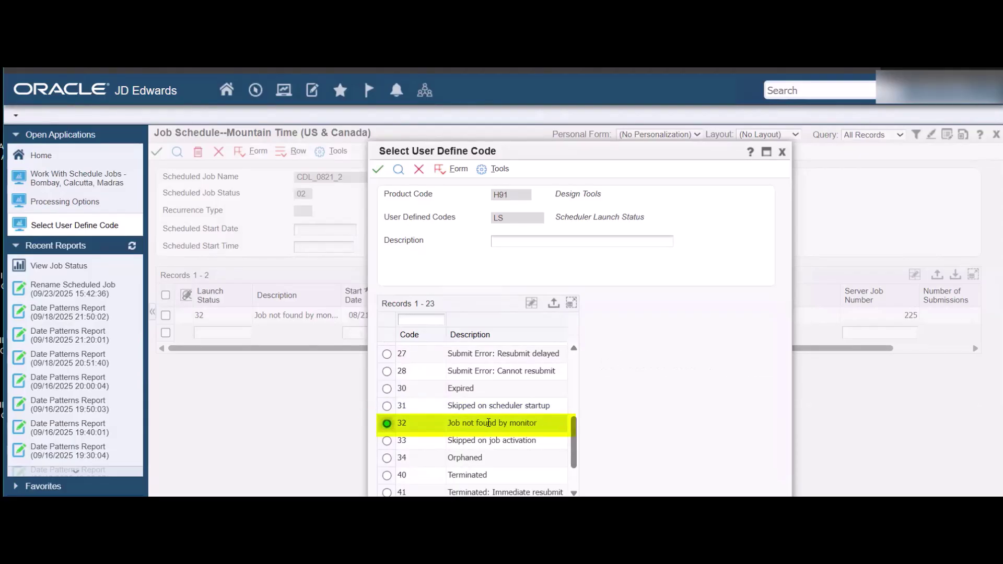
click(387, 441)
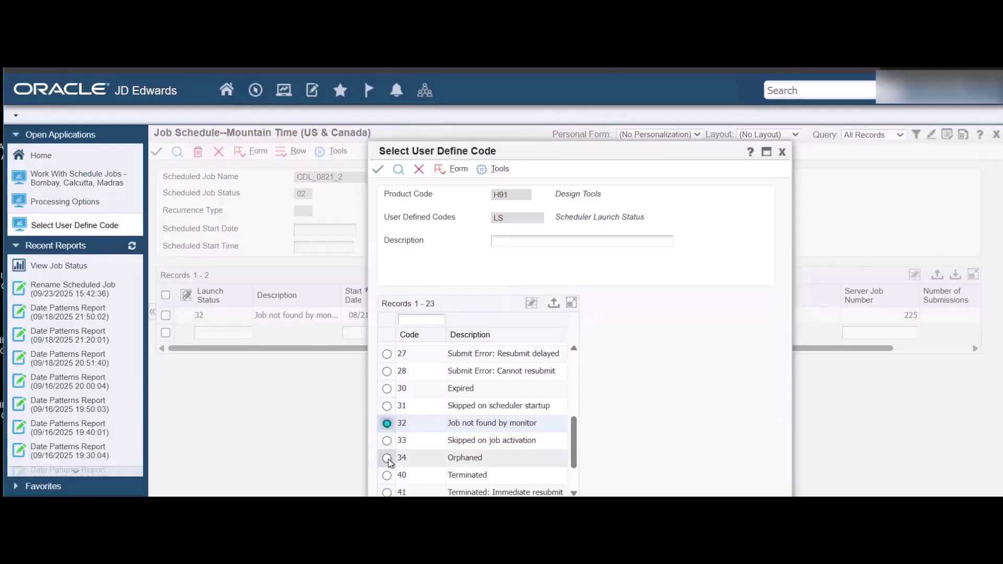
click(387, 458)
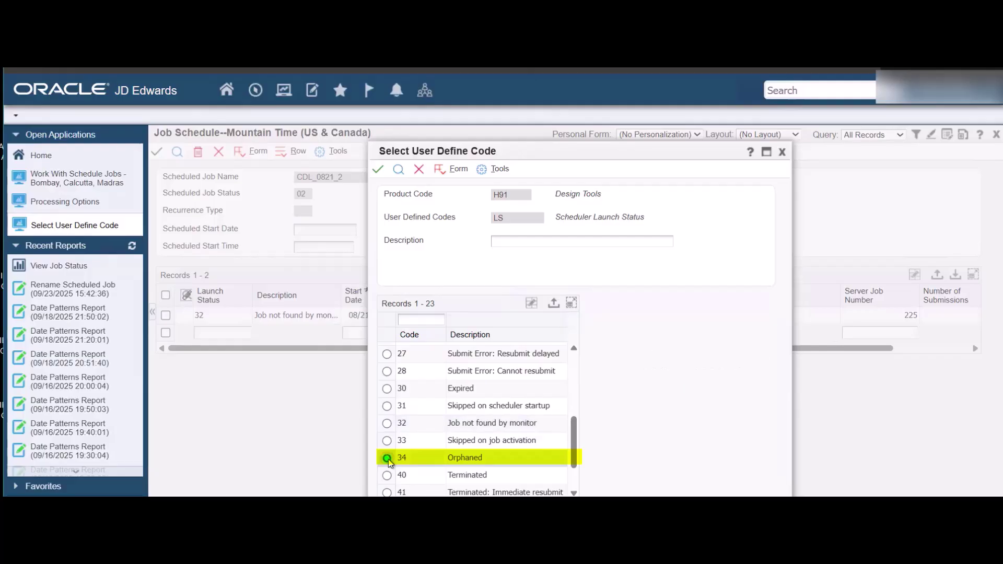